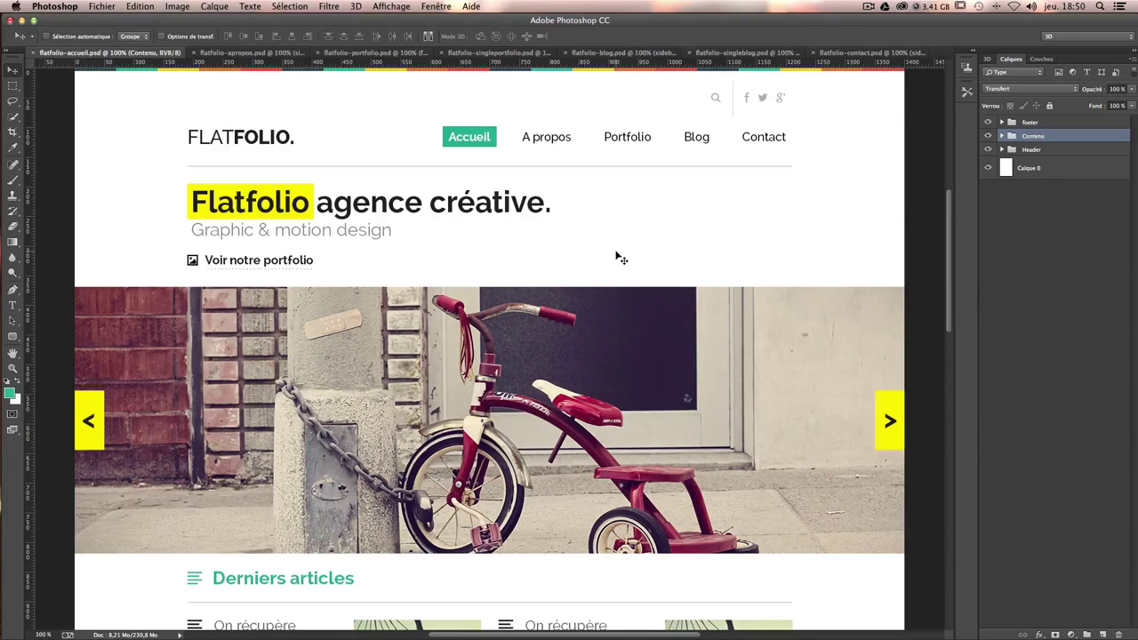
Scroll the flatfolio-accueil.psd home mockup past Derniers articles and Nos clients to the footer.
scroll(619, 258, "left", 2)
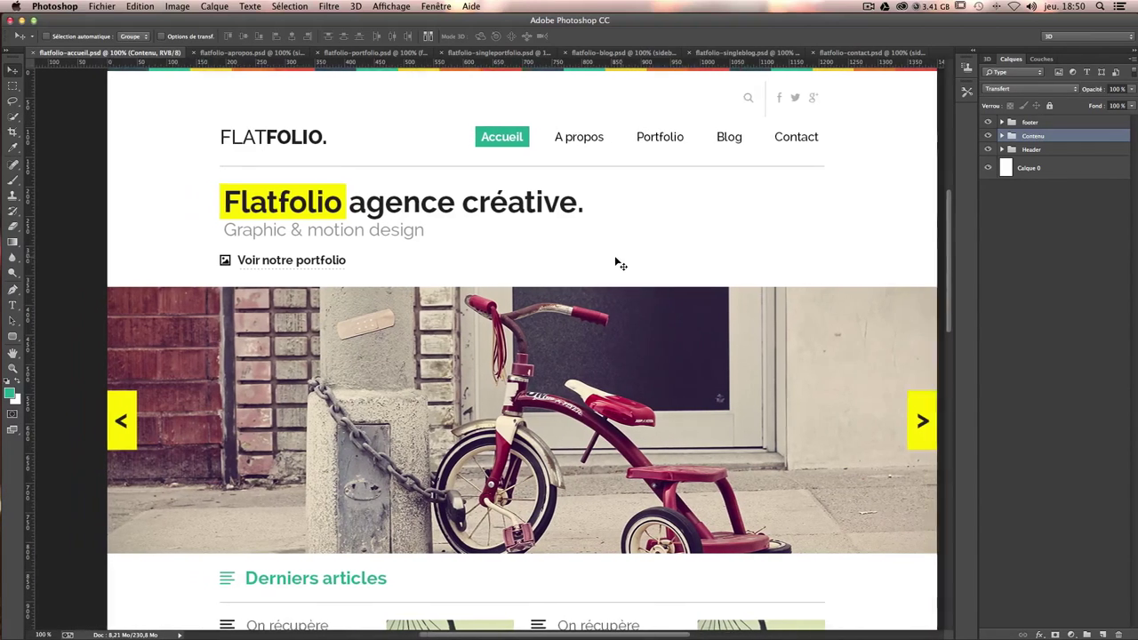
scroll(617, 261, "down", 3)
scroll(613, 267, "down", 2)
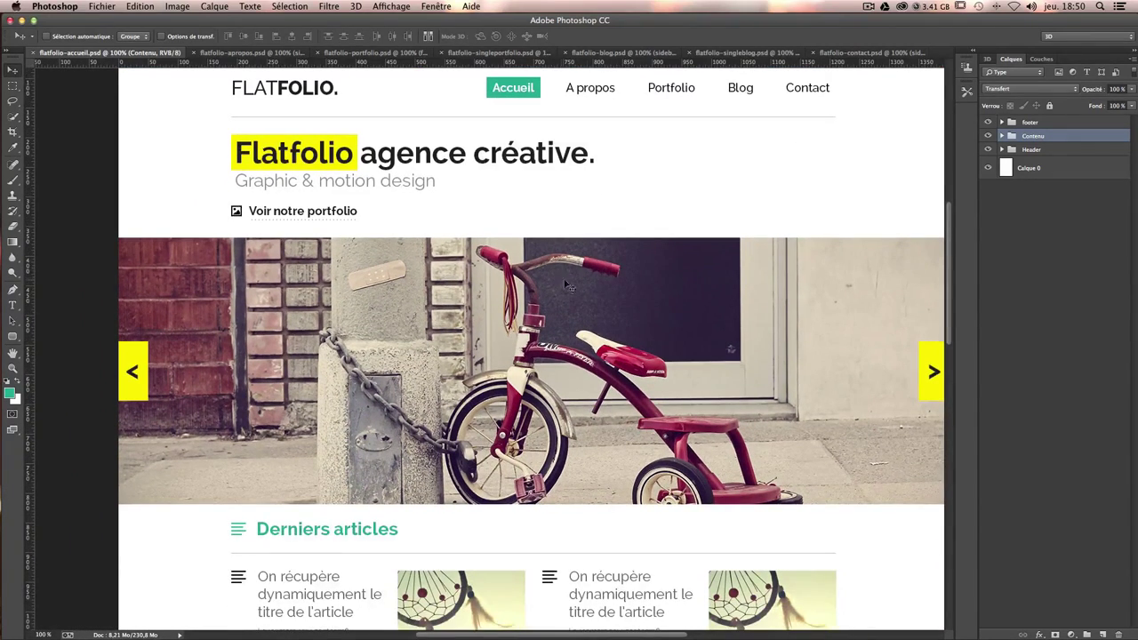
scroll(374, 313, "down", 5)
scroll(379, 318, "down", 2)
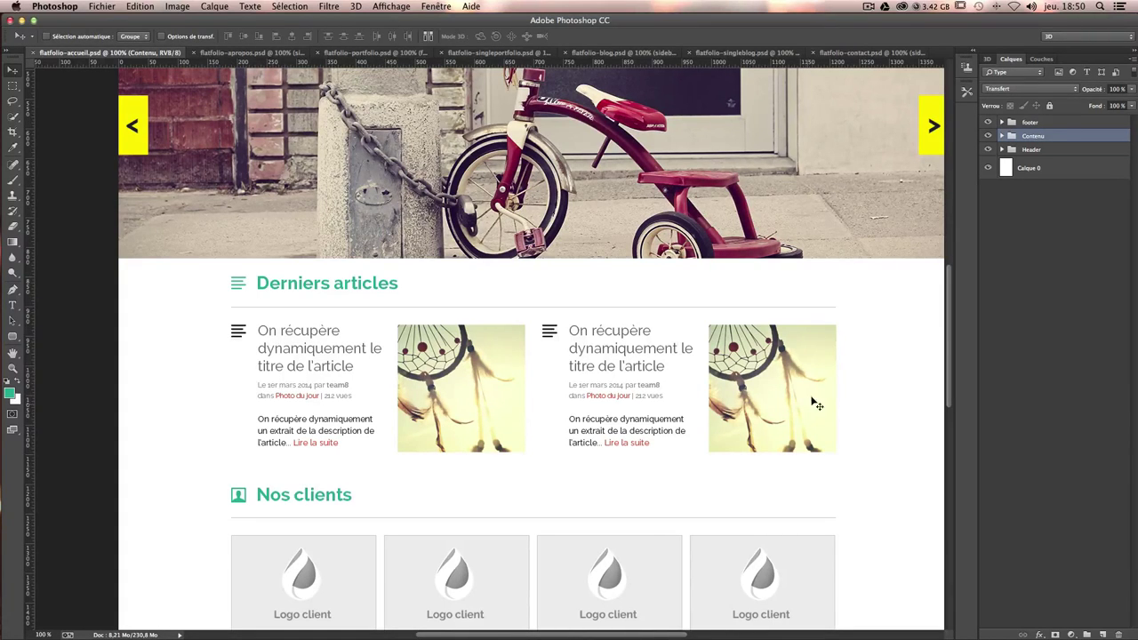
scroll(740, 374, "down", 2)
scroll(741, 374, "down", 4)
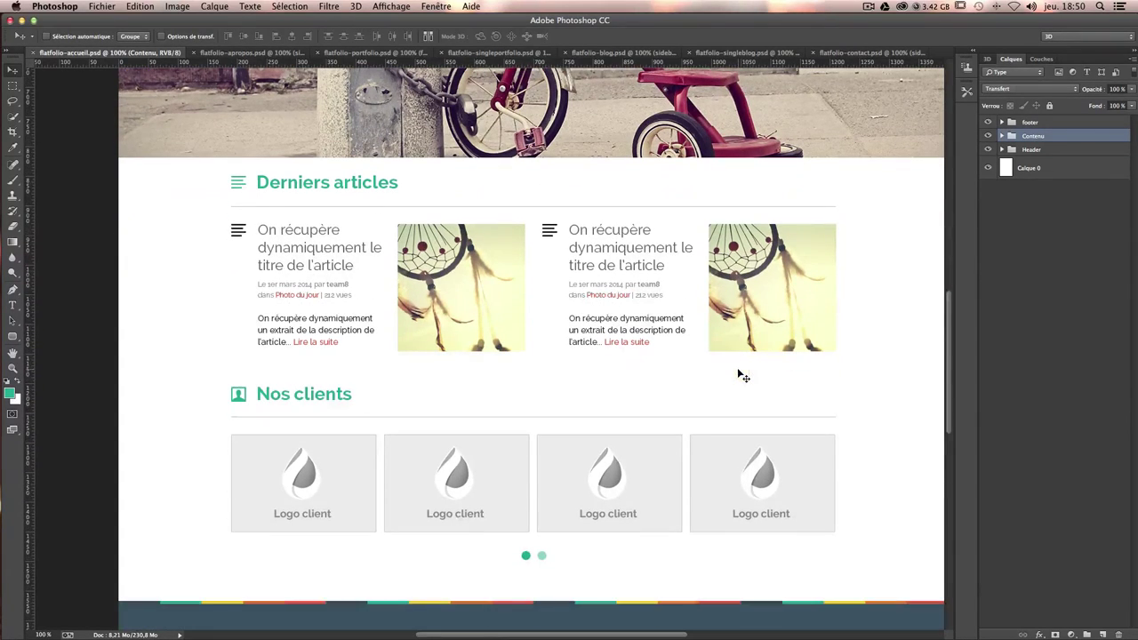
scroll(359, 409, "down", 3)
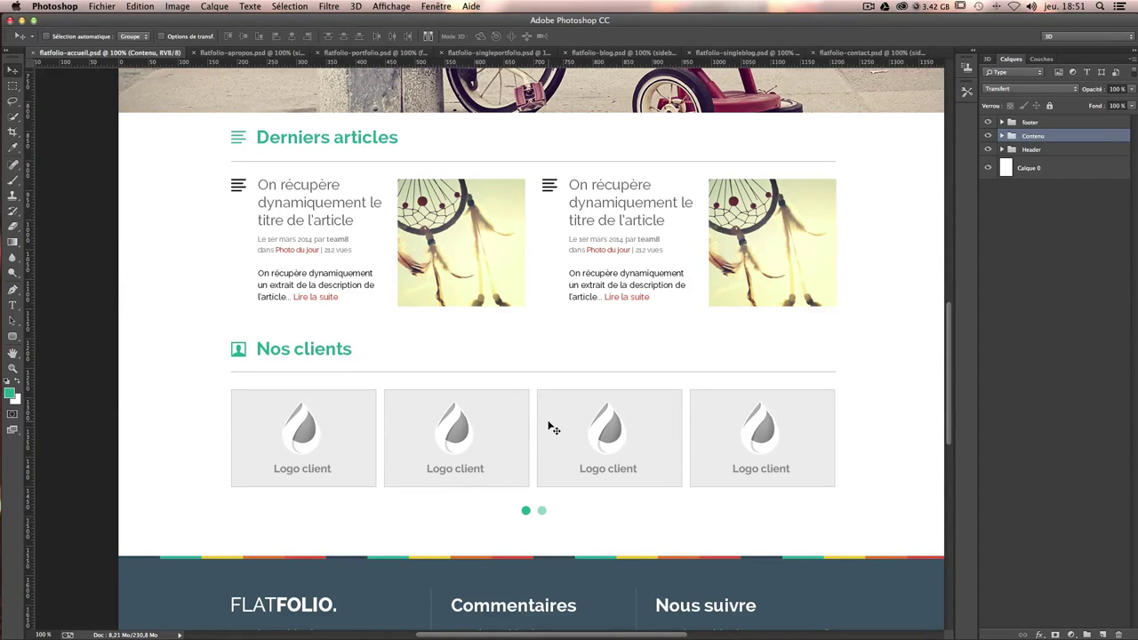
scroll(552, 428, "down", 3)
scroll(552, 427, "down", 3)
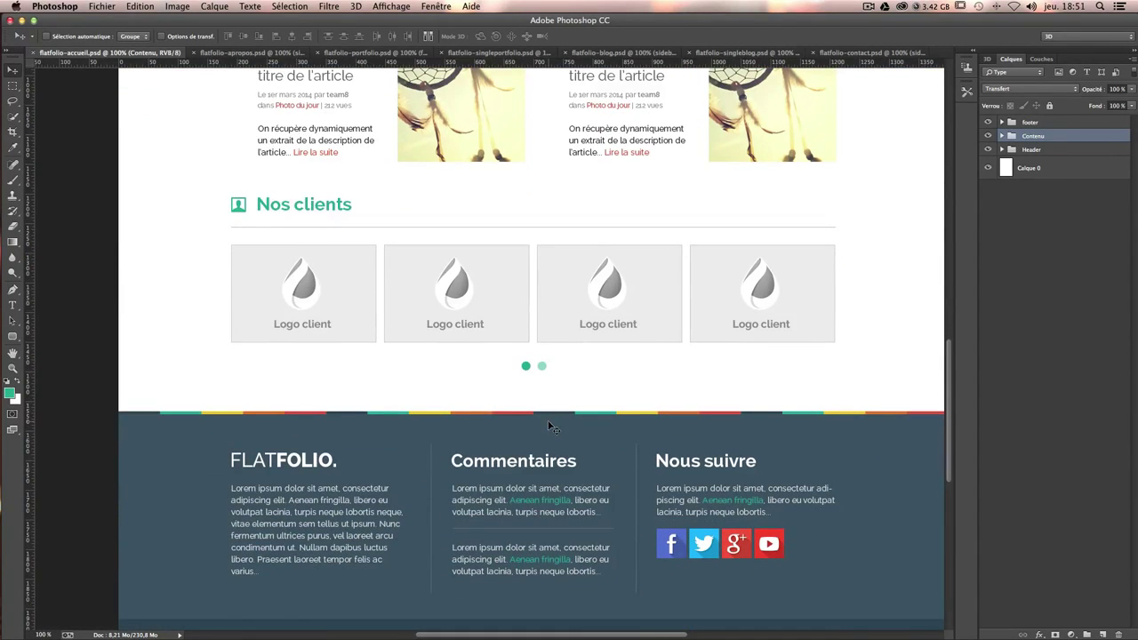
scroll(552, 427, "down", 2)
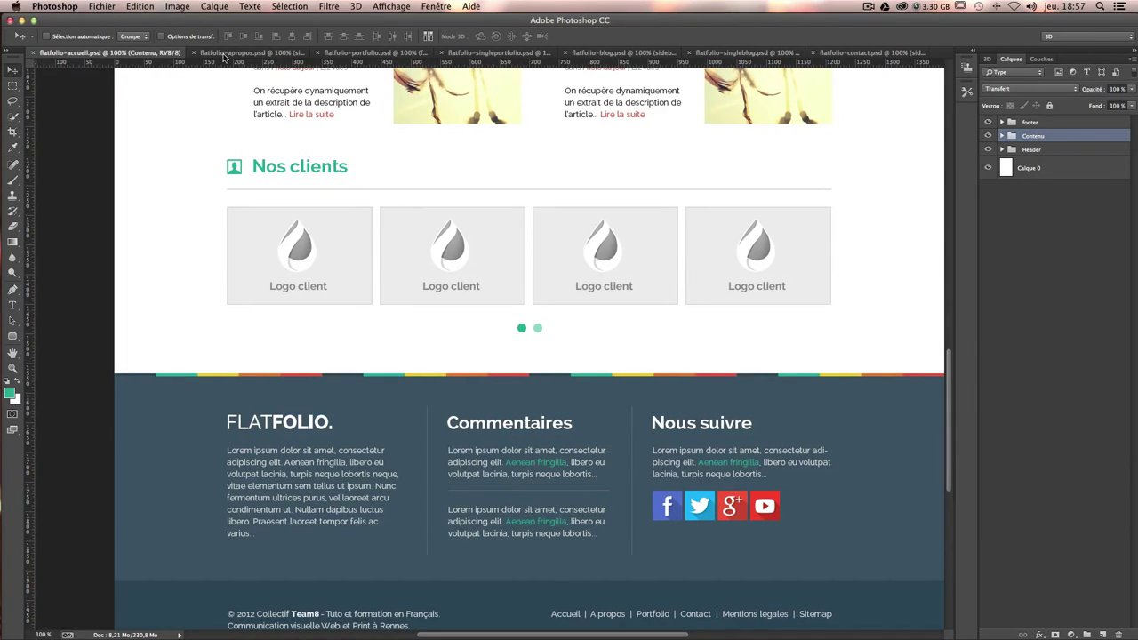
Scroll flatfolio-apropos.psd through Présentation de l'agence, Domaines de compétences, L'équipe and Newsletter.
left_click(225, 53)
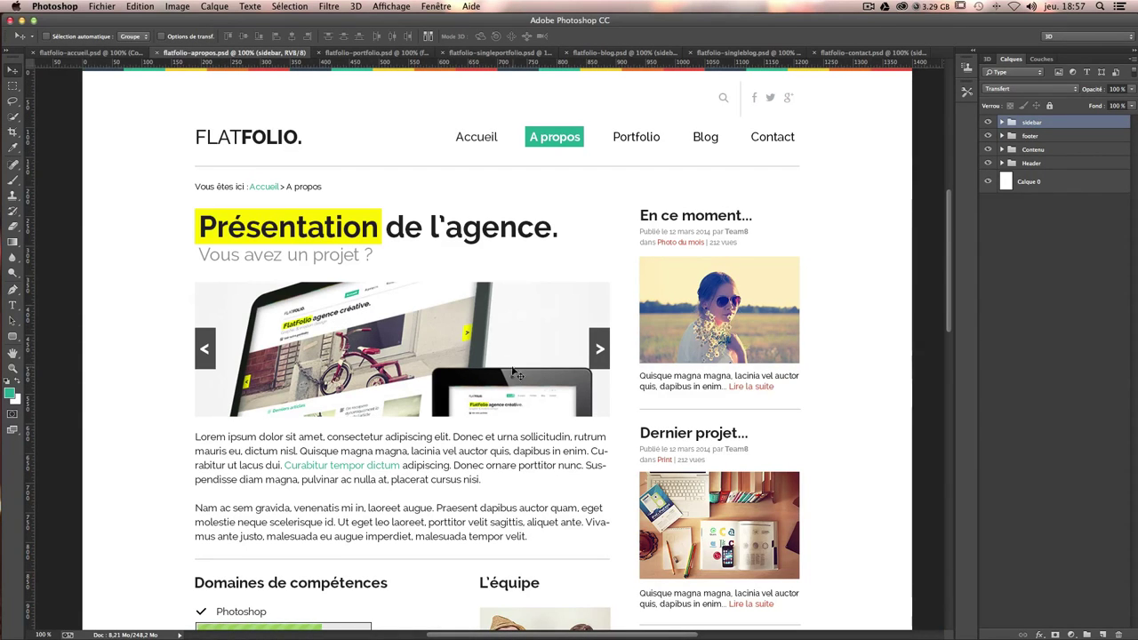
scroll(407, 351, "down", 2)
scroll(406, 348, "down", 5)
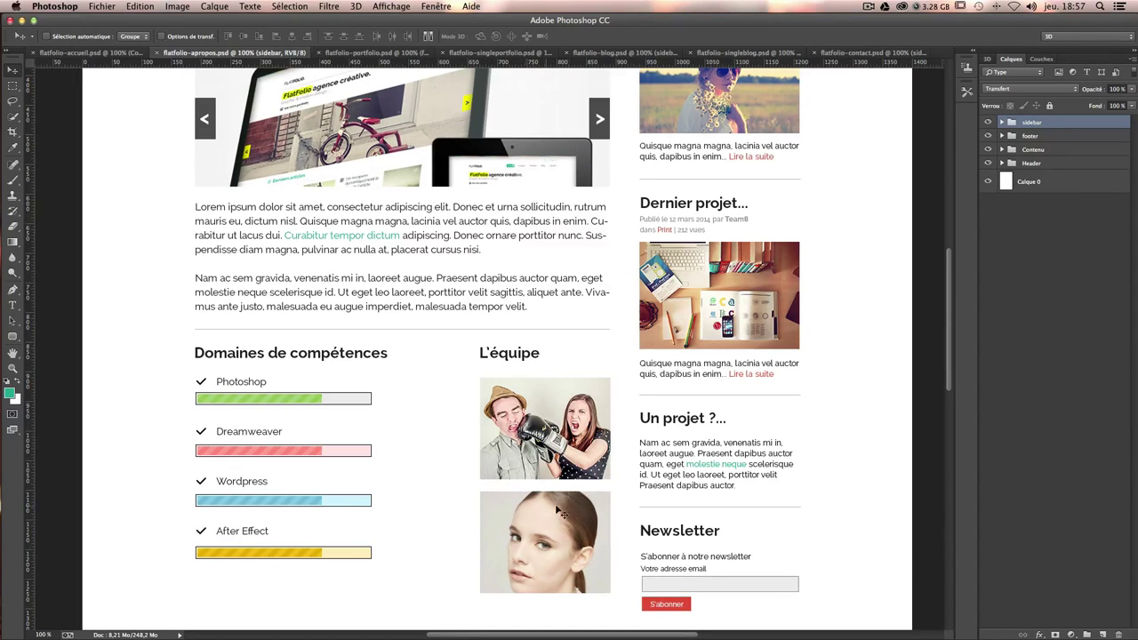
scroll(548, 477, "up", 3)
scroll(549, 477, "up", 5)
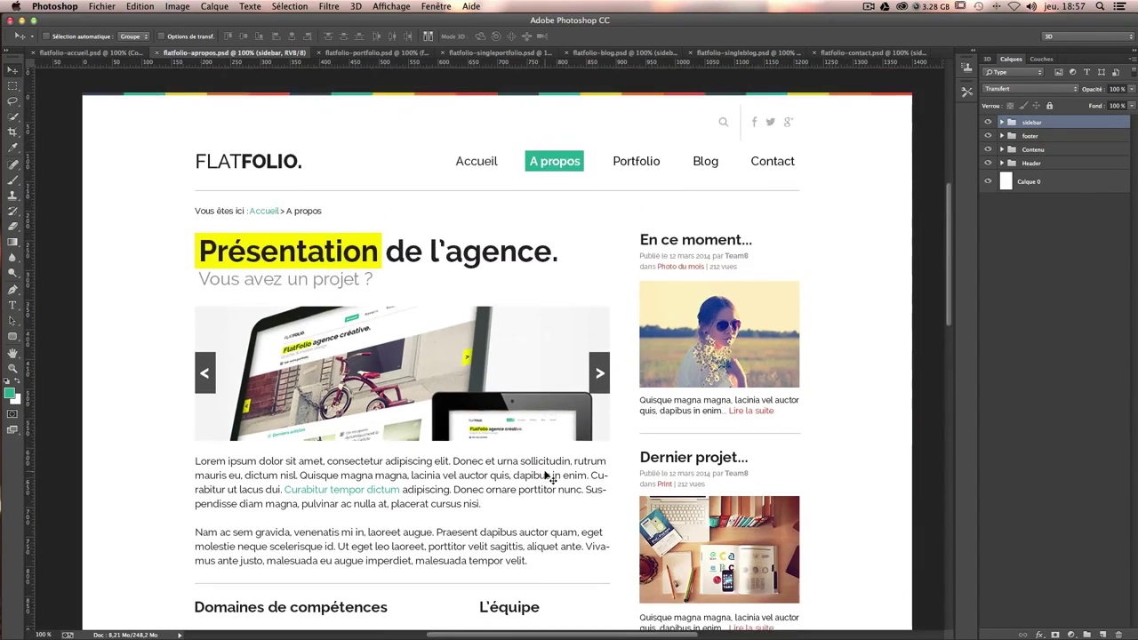
scroll(549, 477, "up", 1)
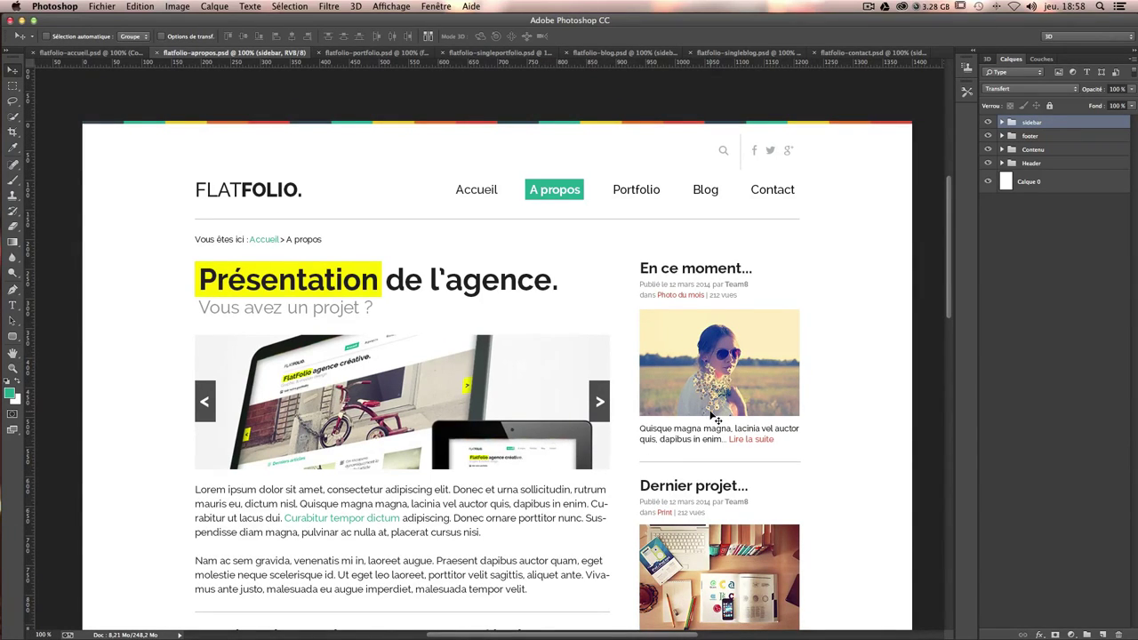
scroll(711, 416, "down", 2)
scroll(676, 285, "down", 4)
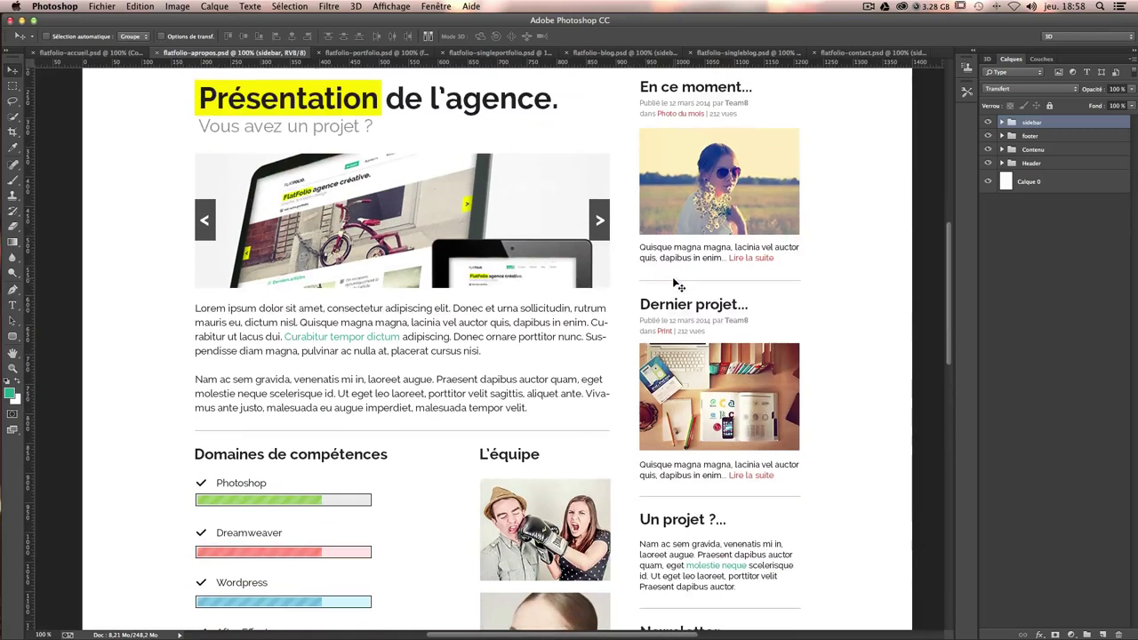
scroll(646, 344, "down", 2)
scroll(679, 336, "down", 3)
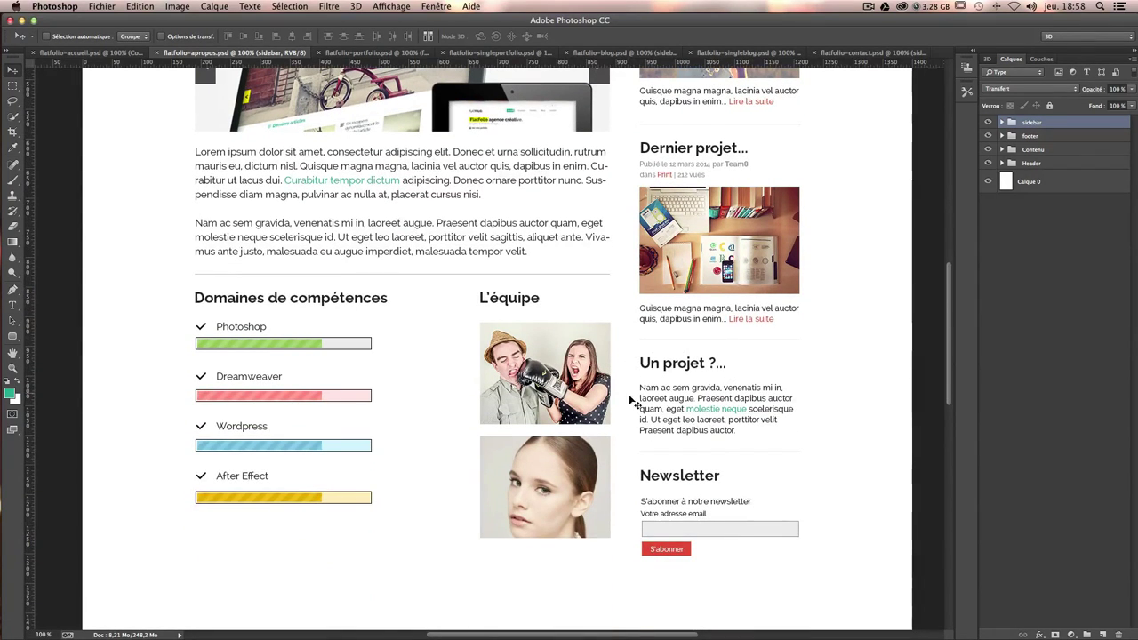
scroll(747, 540, "up", 1)
scroll(747, 540, "up", 4)
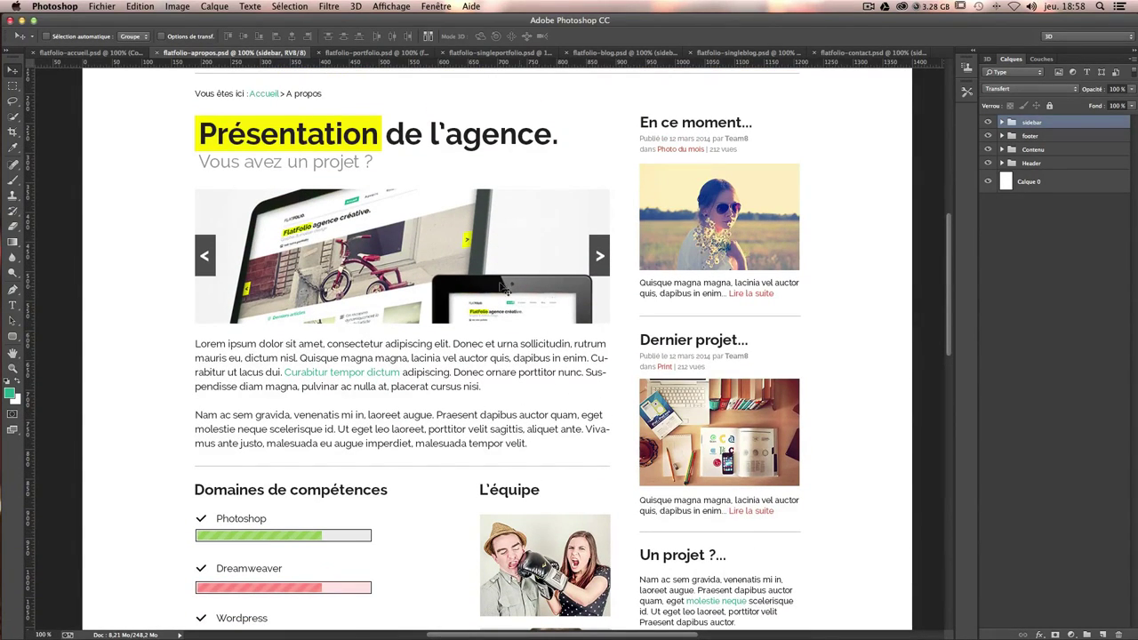
Switch to flatfolio-portfolio.psd and view its category filters and first project thumbnails.
left_click(367, 52)
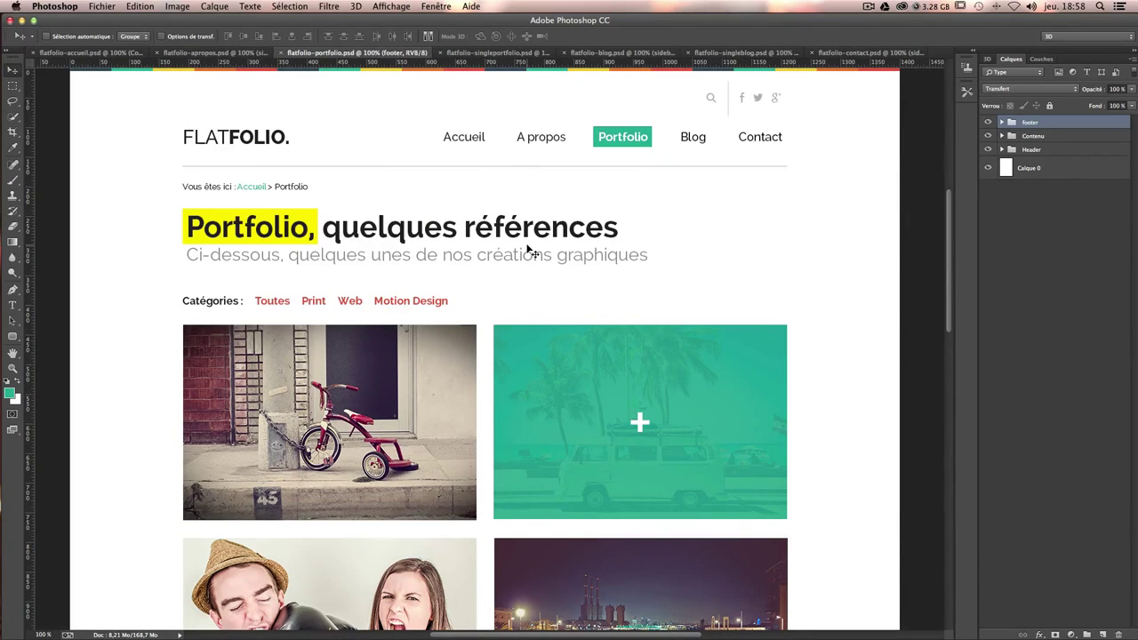
scroll(529, 249, "down", 1)
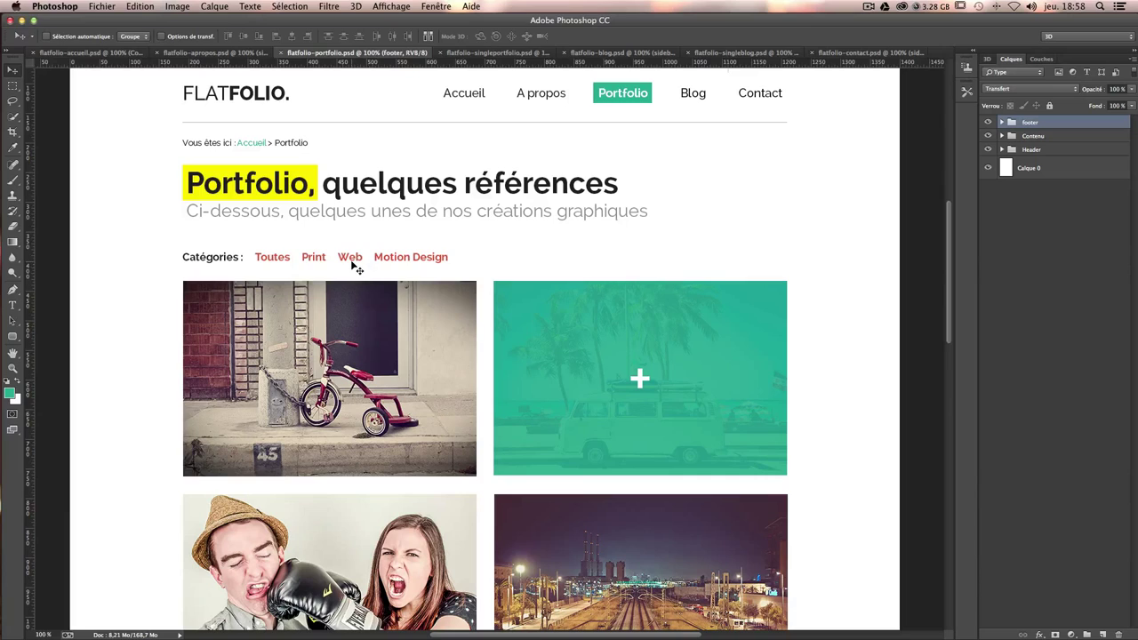
scroll(653, 304, "down", 1)
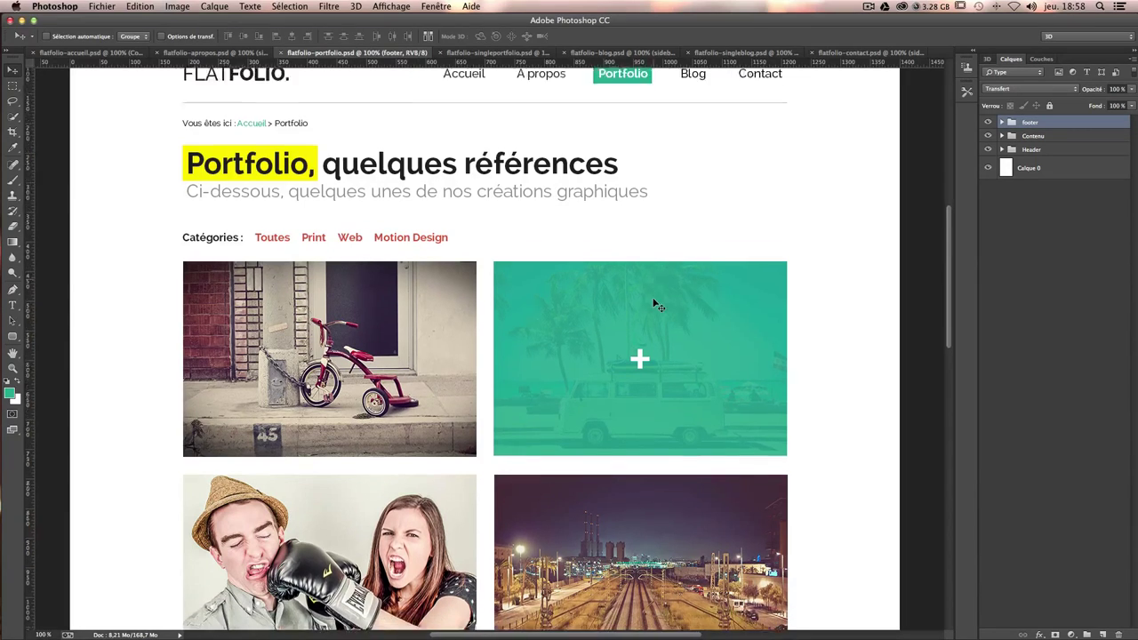
scroll(653, 304, "down", 10)
scroll(653, 304, "up", 6)
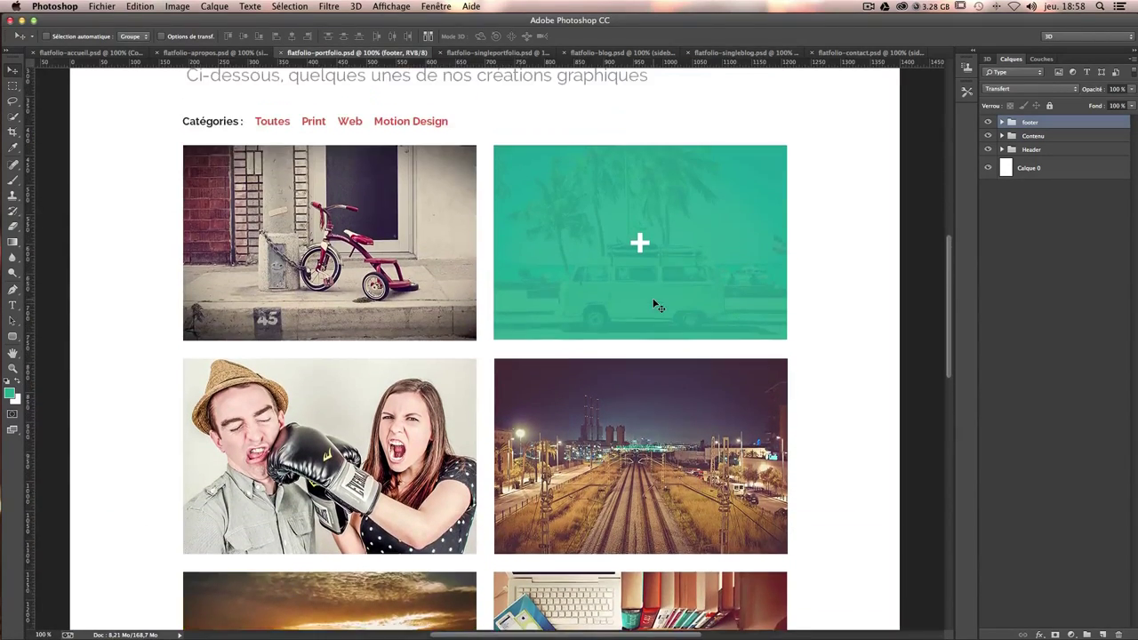
scroll(658, 307, "up", 2)
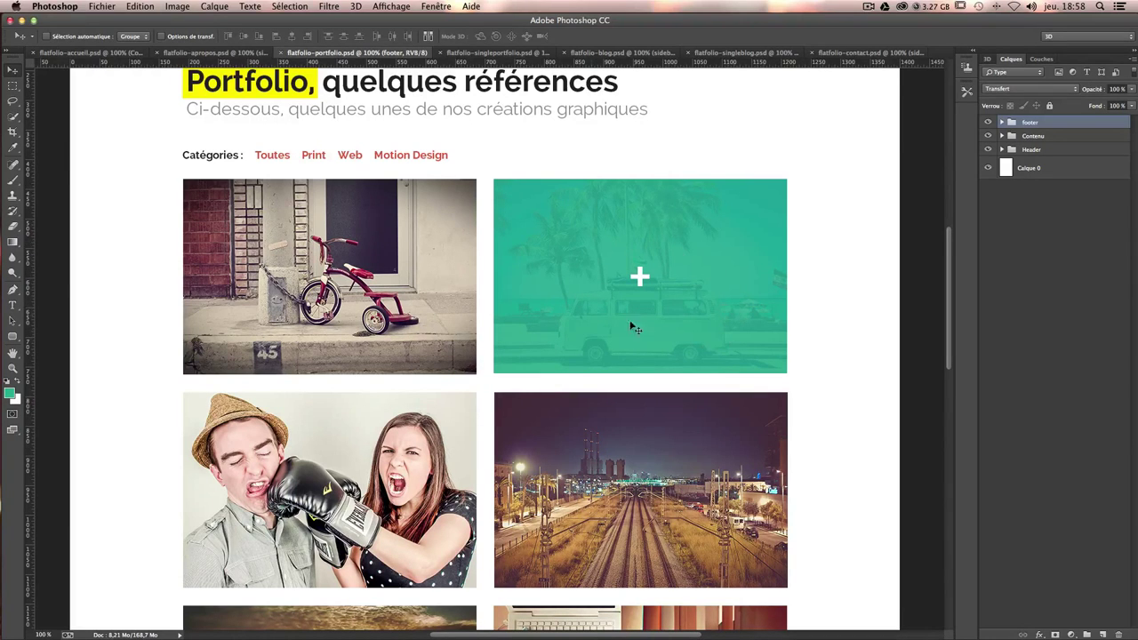
Scroll down the portfolio thumbnail grid and back up to the top.
scroll(571, 304, "down", 2)
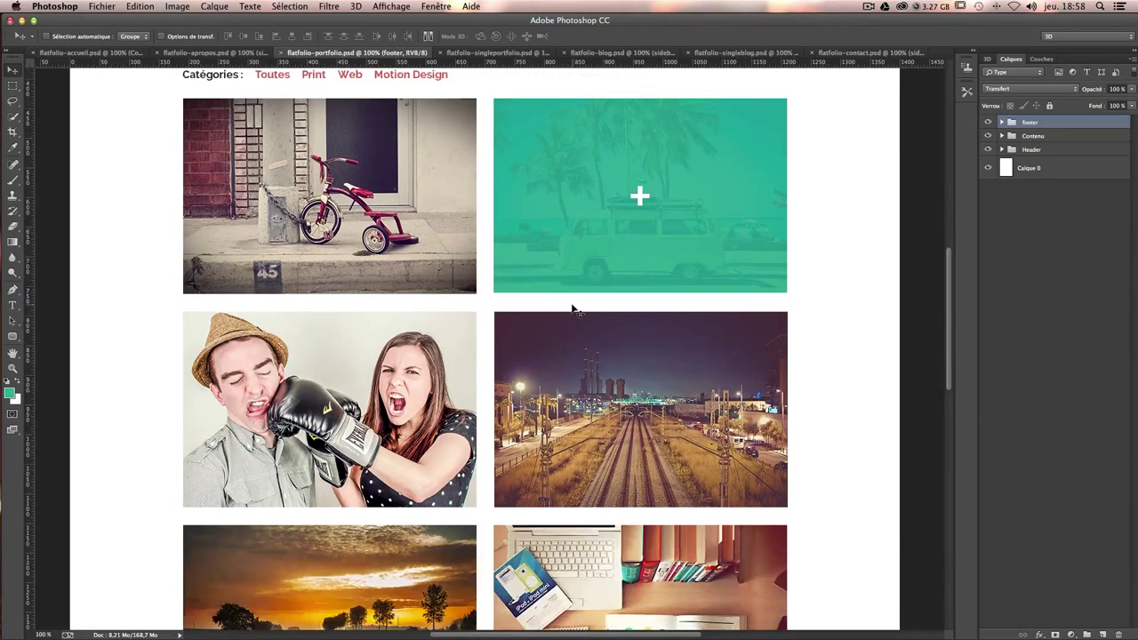
scroll(573, 304, "up", 2)
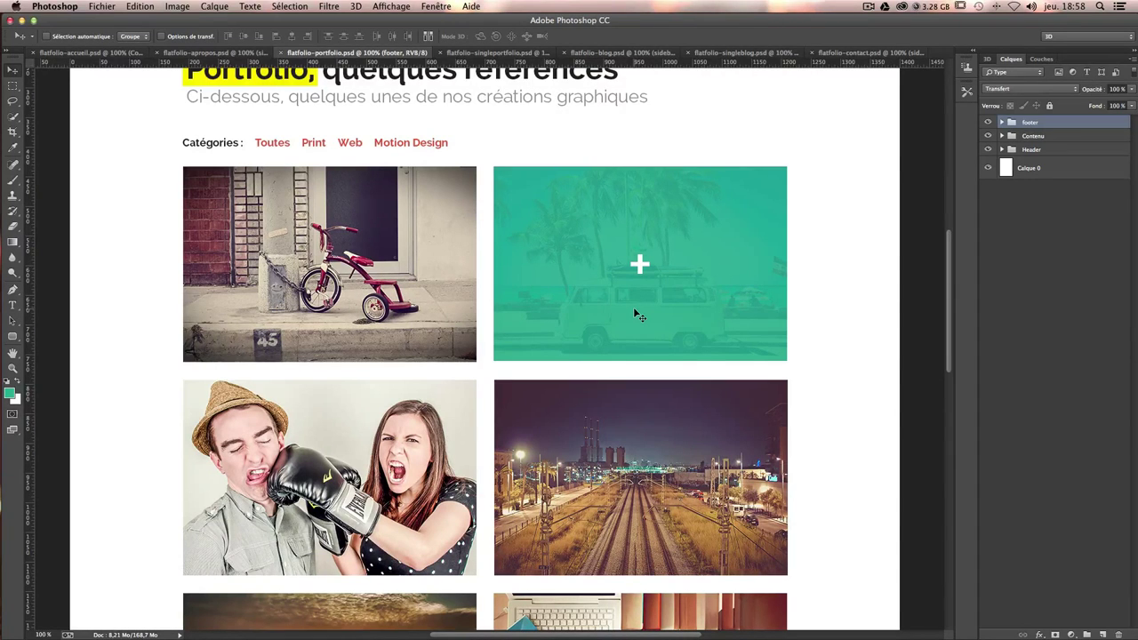
scroll(634, 311, "down", 1)
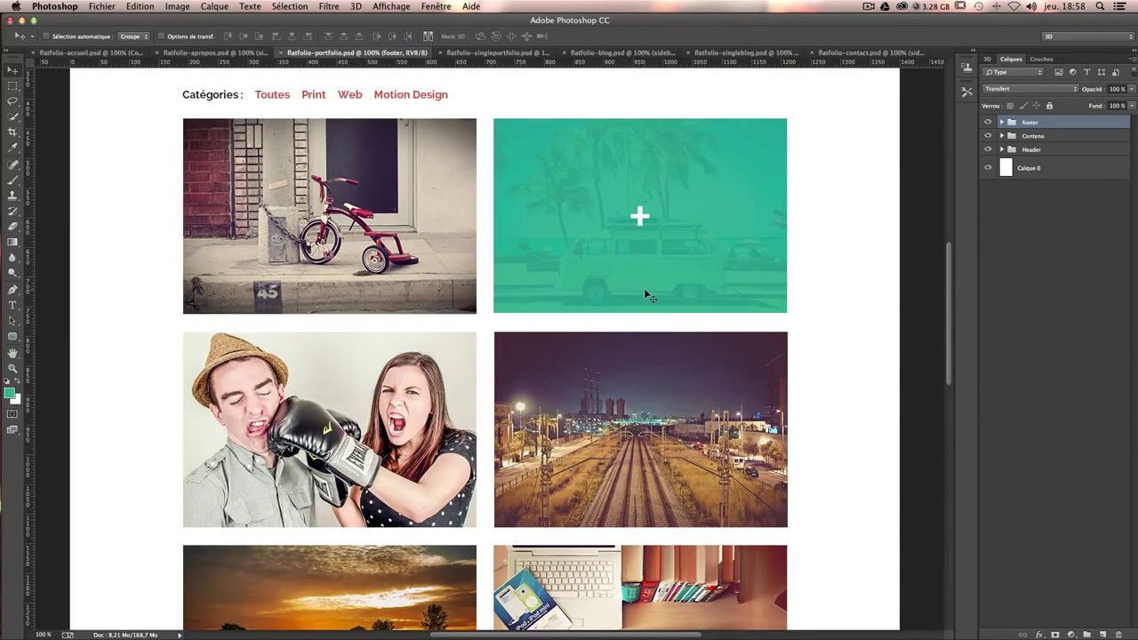
scroll(646, 296, "down", 2)
scroll(646, 296, "down", 2)
scroll(646, 297, "up", 4)
scroll(647, 297, "up", 1)
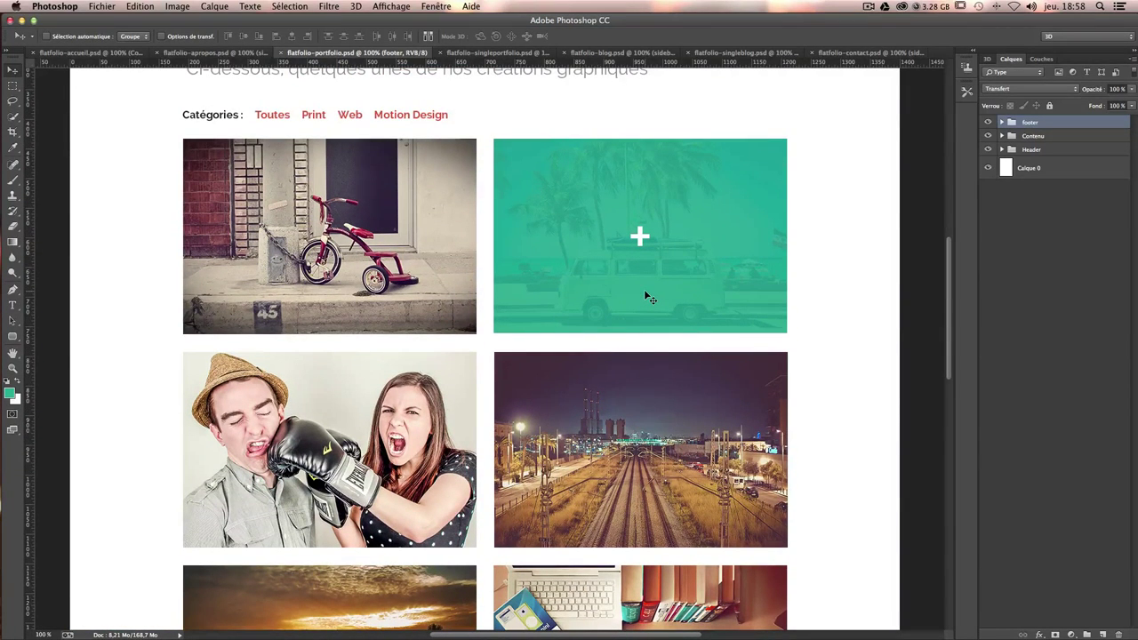
scroll(646, 292, "up", 3)
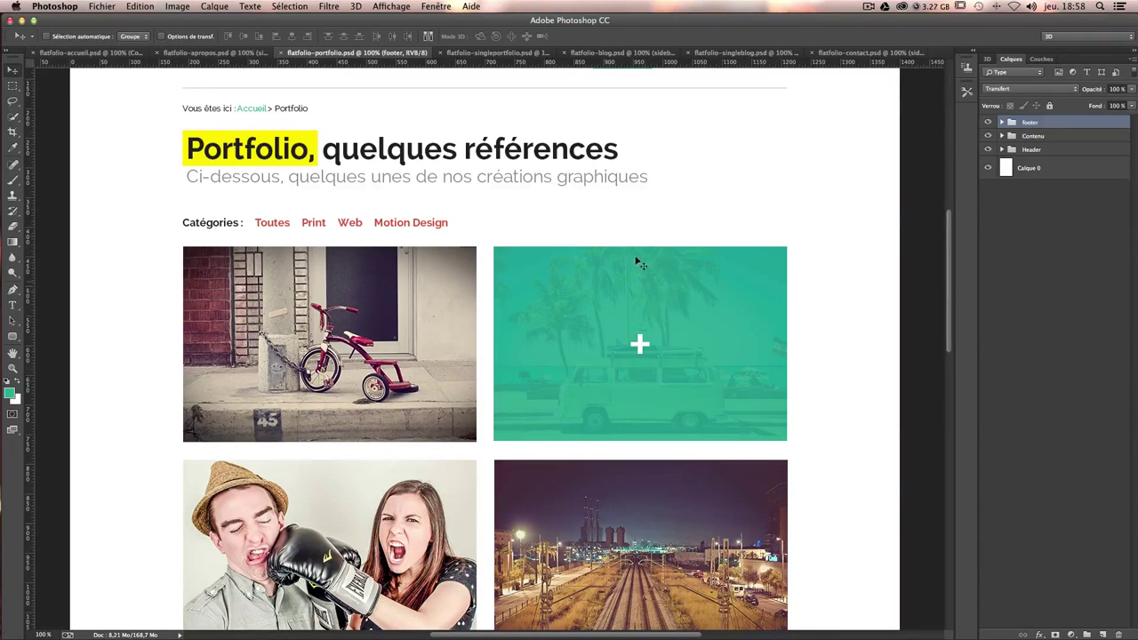
Switch to flatfolio-singleportfolio.psd and scroll down its project page.
left_click(494, 53)
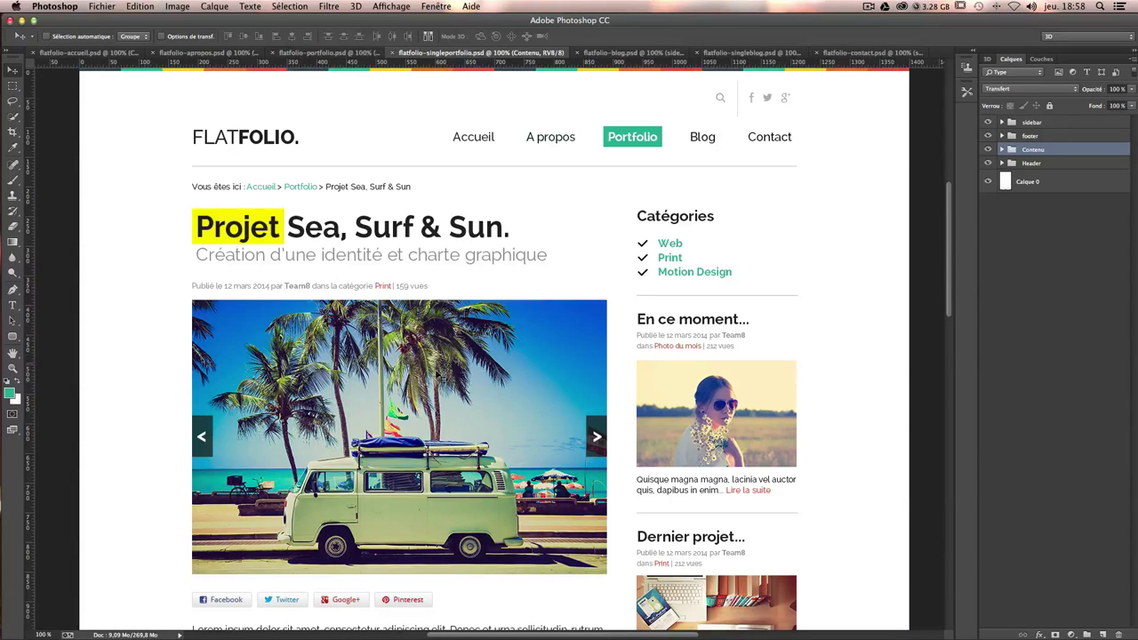
scroll(437, 372, "down", 2)
scroll(413, 364, "down", 1)
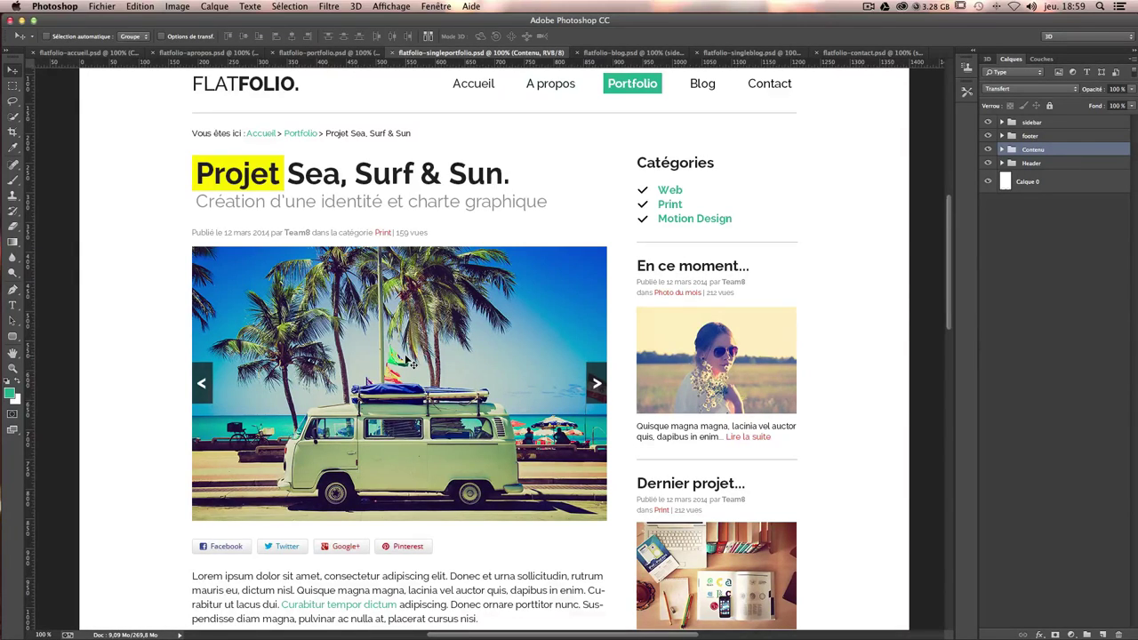
scroll(407, 360, "down", 6)
scroll(407, 360, "down", 2)
Scroll to Informations complémentaires, then return to the flatfolio-accueil.psd home mockup.
scroll(409, 362, "down", 3)
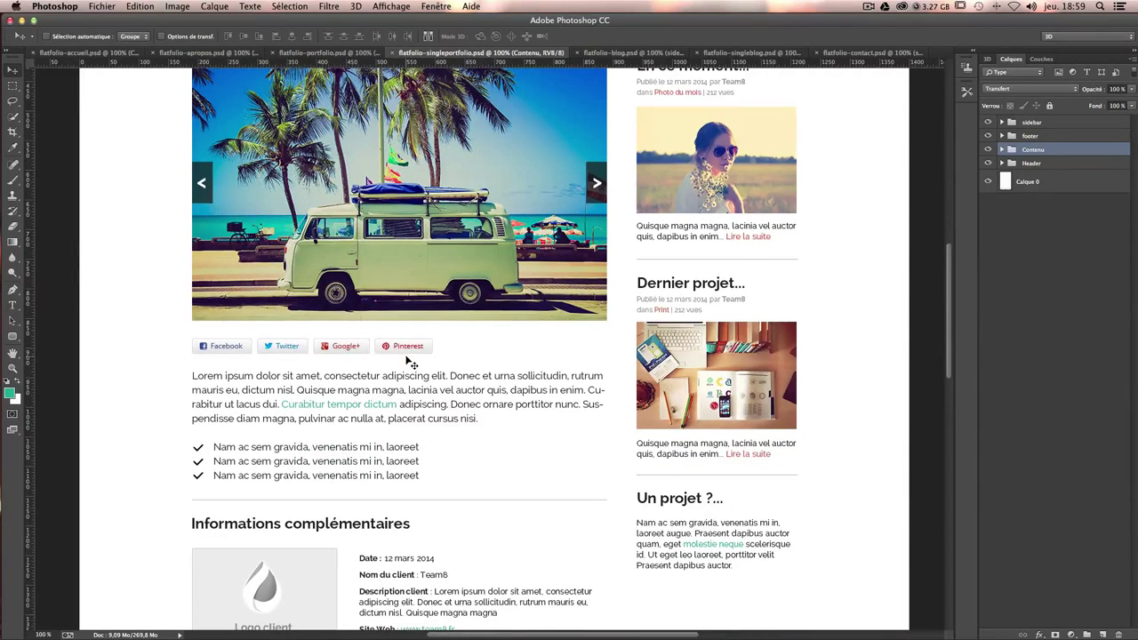
scroll(409, 360, "down", 3)
scroll(409, 360, "down", 7)
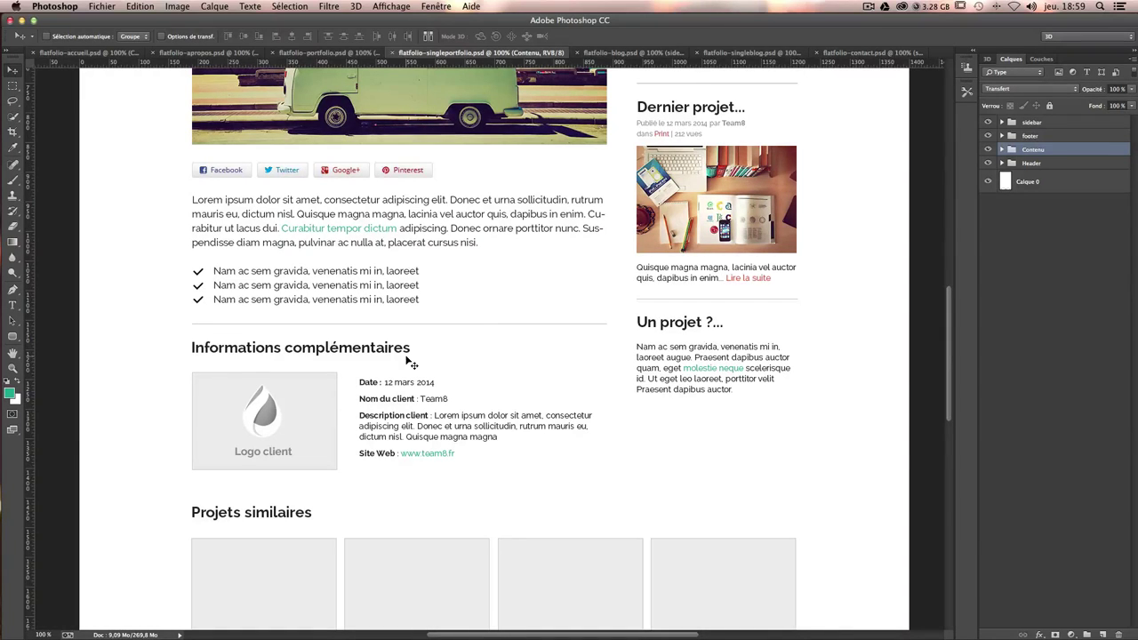
scroll(401, 397, "down", 1)
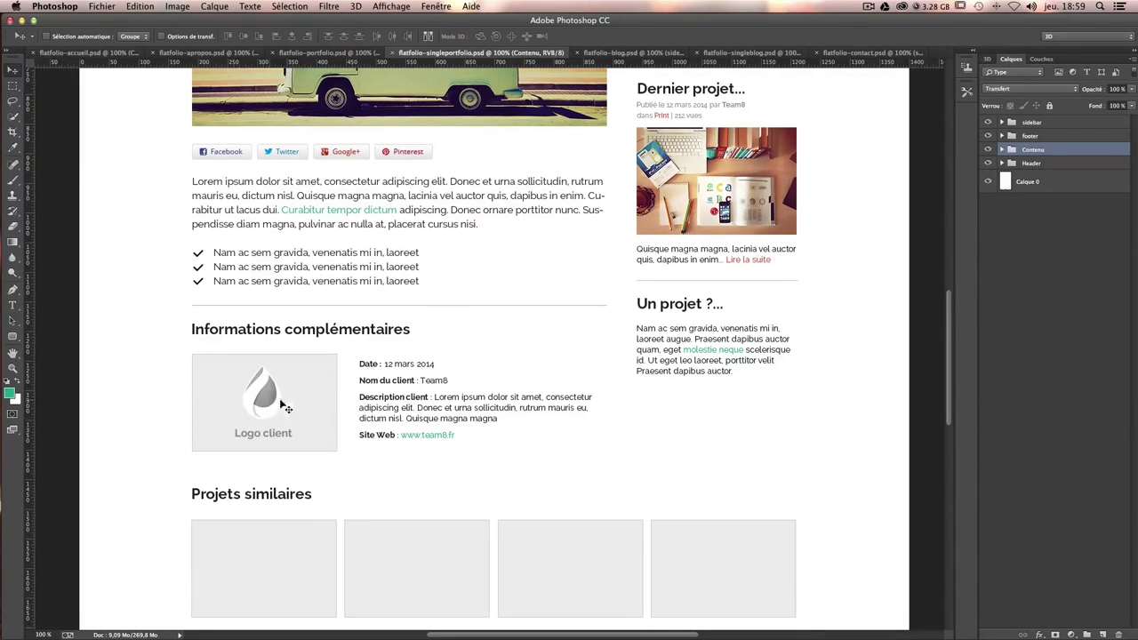
left_click(115, 53)
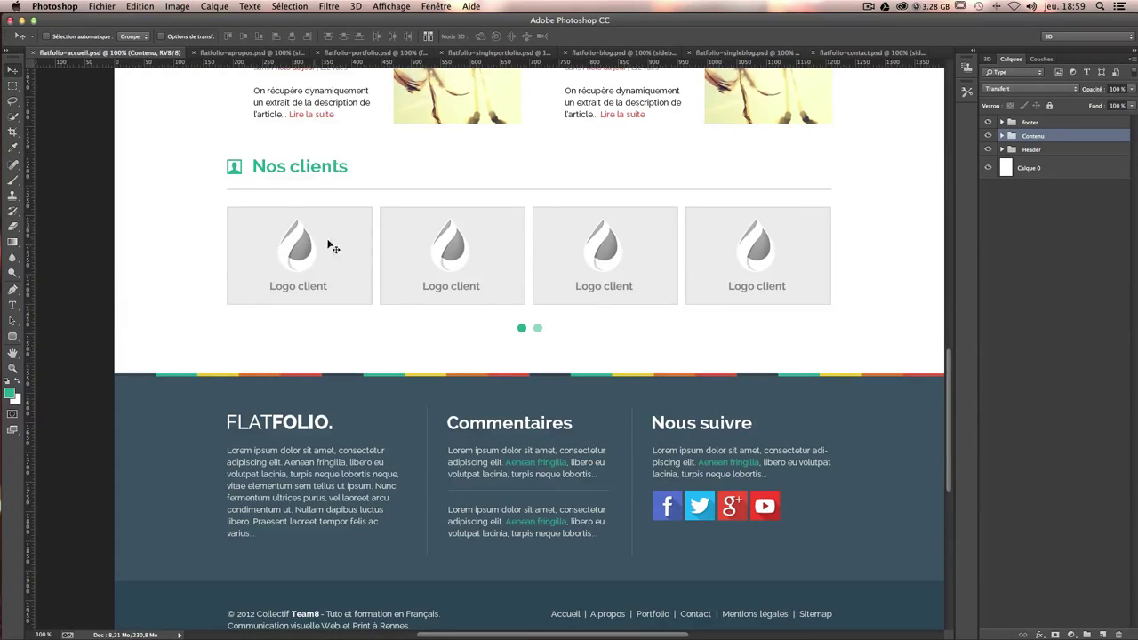
Return to flatfolio-singleportfolio.psd and scroll to the Projets similaires row.
left_click(496, 53)
scroll(437, 238, "down", 2)
scroll(438, 239, "down", 4)
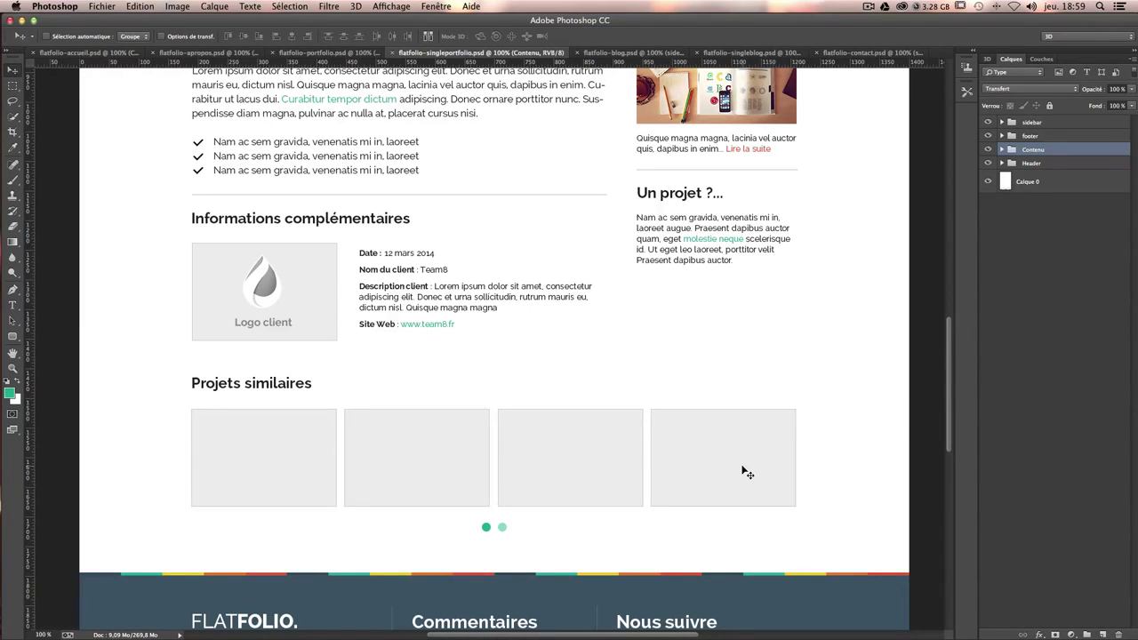
Scroll flatfolio-blog.psd down to its pagination and footer, then back to the top.
left_click(609, 55)
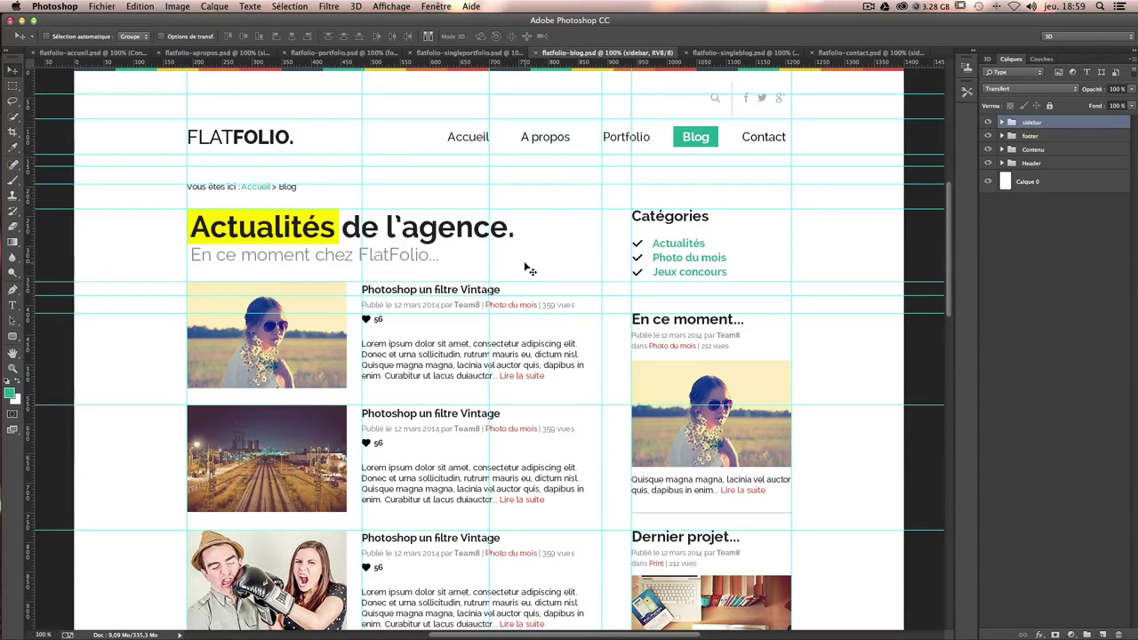
scroll(474, 299, "down", 3)
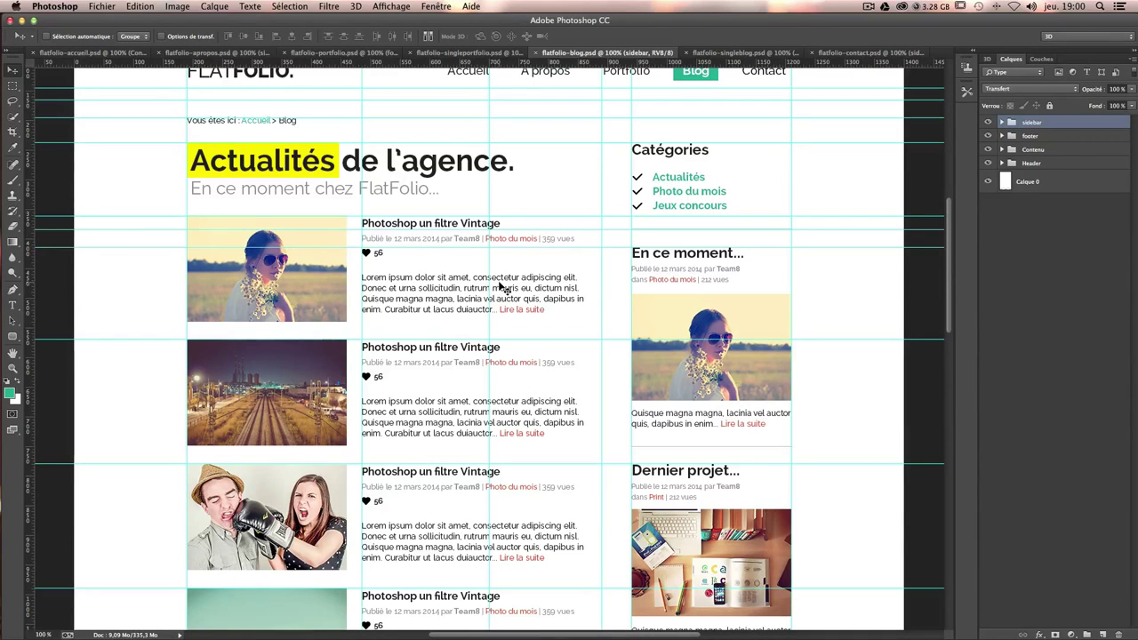
scroll(501, 286, "down", 1)
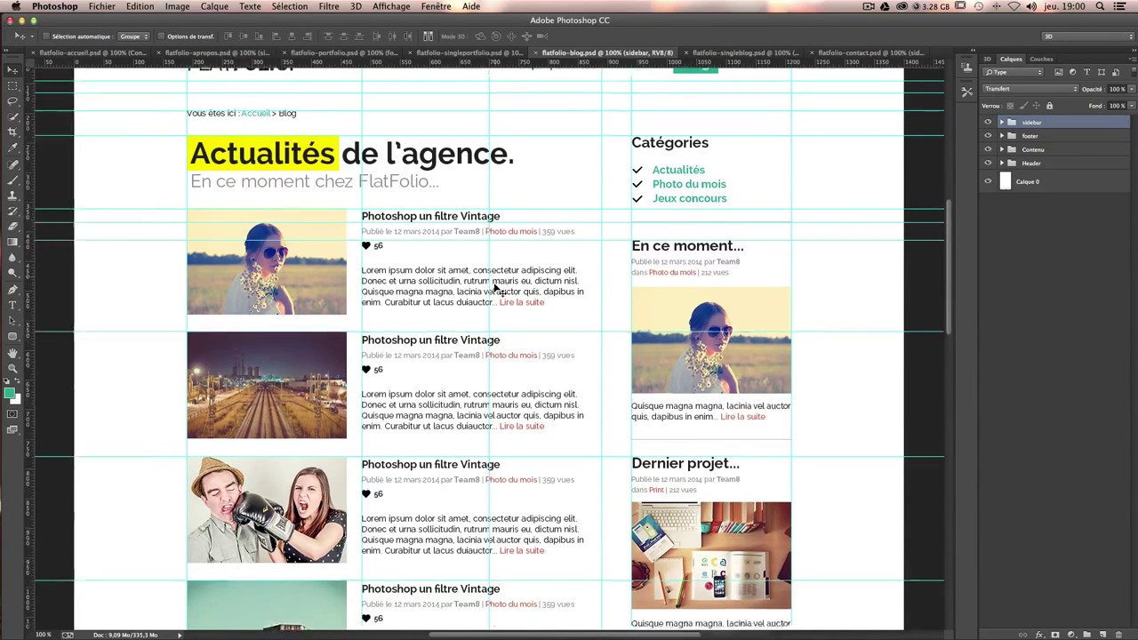
scroll(499, 290, "down", 4)
scroll(500, 292, "down", 2)
scroll(500, 291, "down", 5)
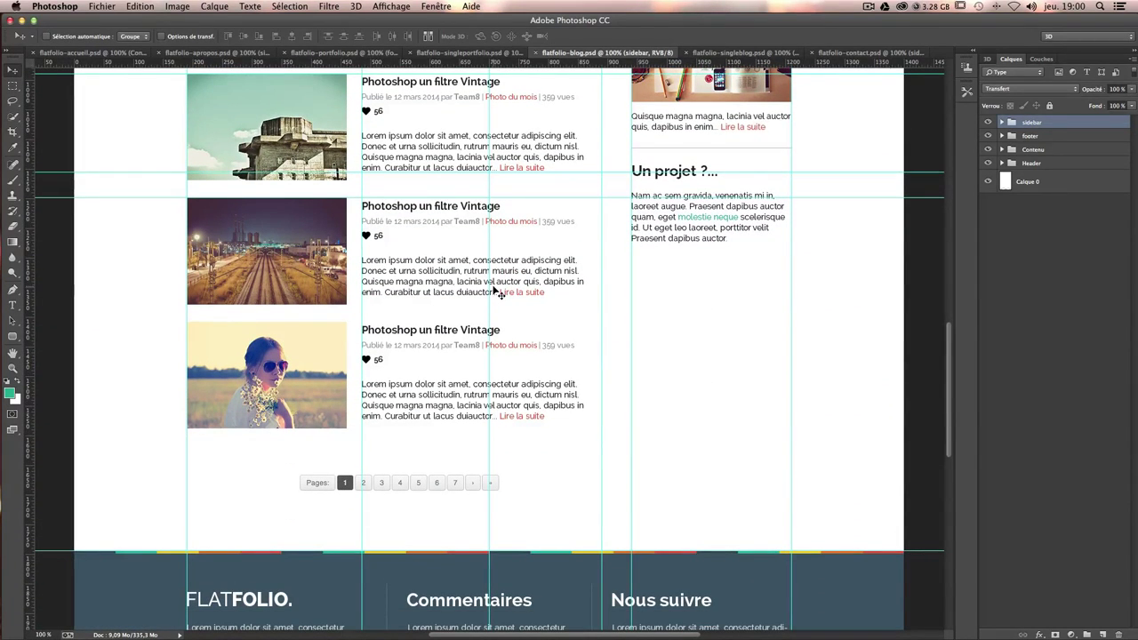
scroll(505, 506, "up", 1)
scroll(502, 505, "up", 5)
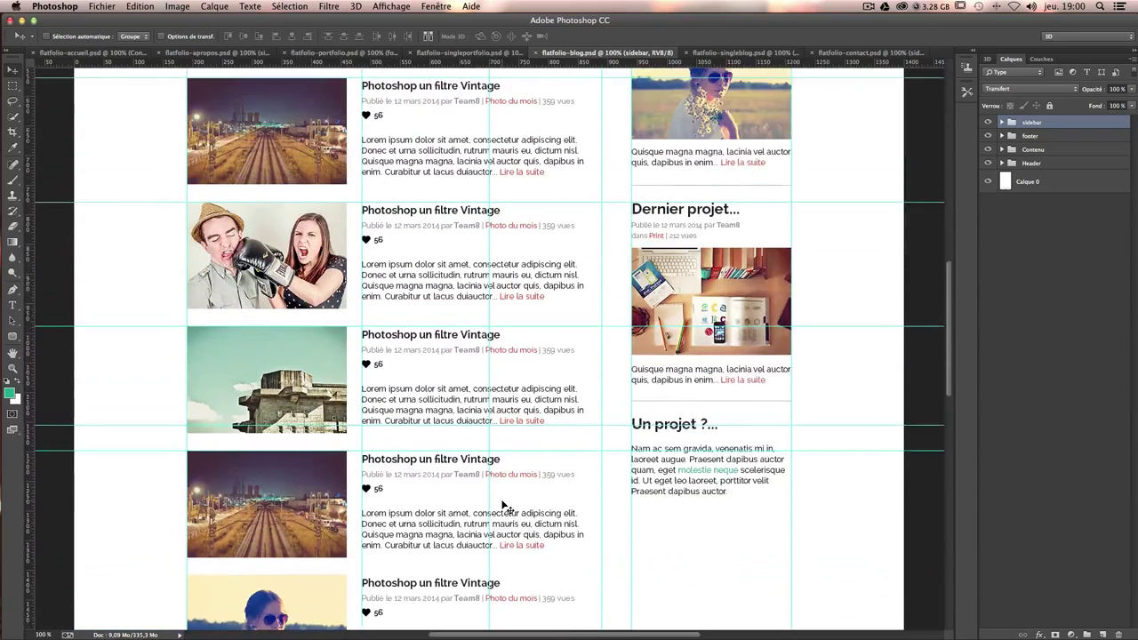
scroll(504, 505, "up", 4)
scroll(503, 505, "up", 3)
scroll(503, 505, "up", 1)
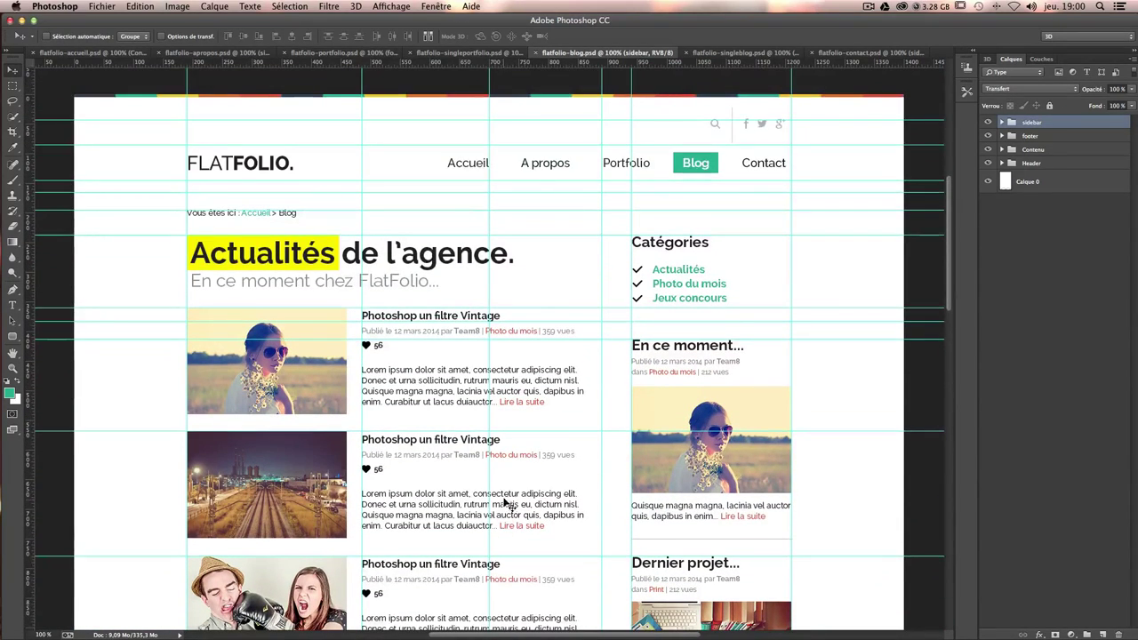
Open flatfolio-singleblog.psd, then briefly revisit the portfolio and single-project mockups.
left_click(747, 54)
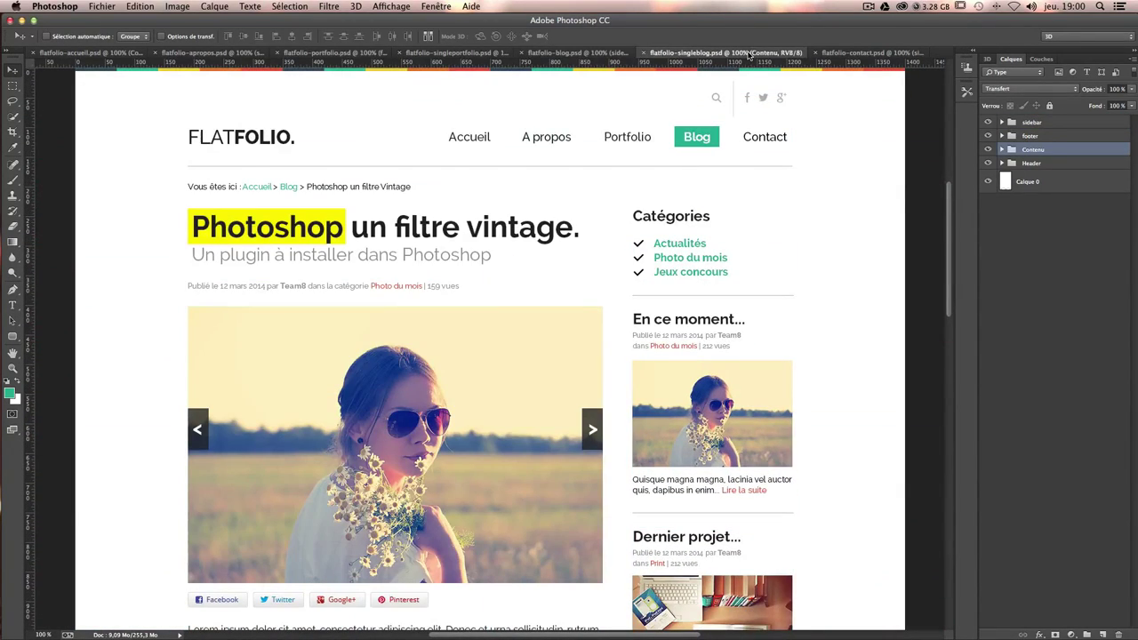
scroll(666, 155, "down", 1)
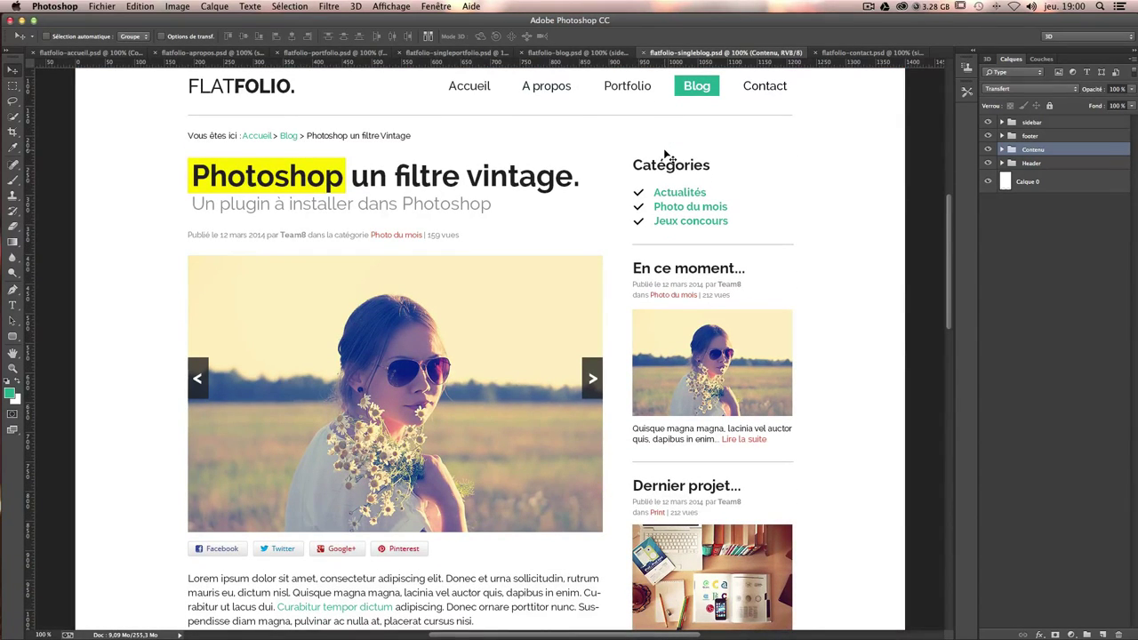
left_click(318, 53)
left_click(479, 53)
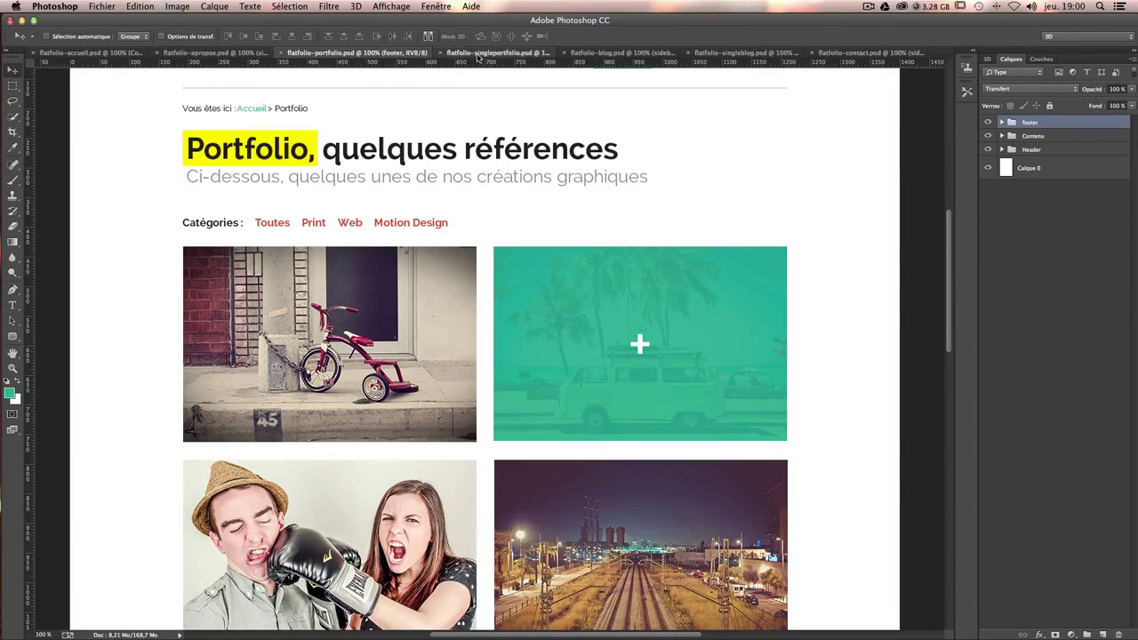
scroll(613, 186, "up", 5)
scroll(614, 187, "up", 5)
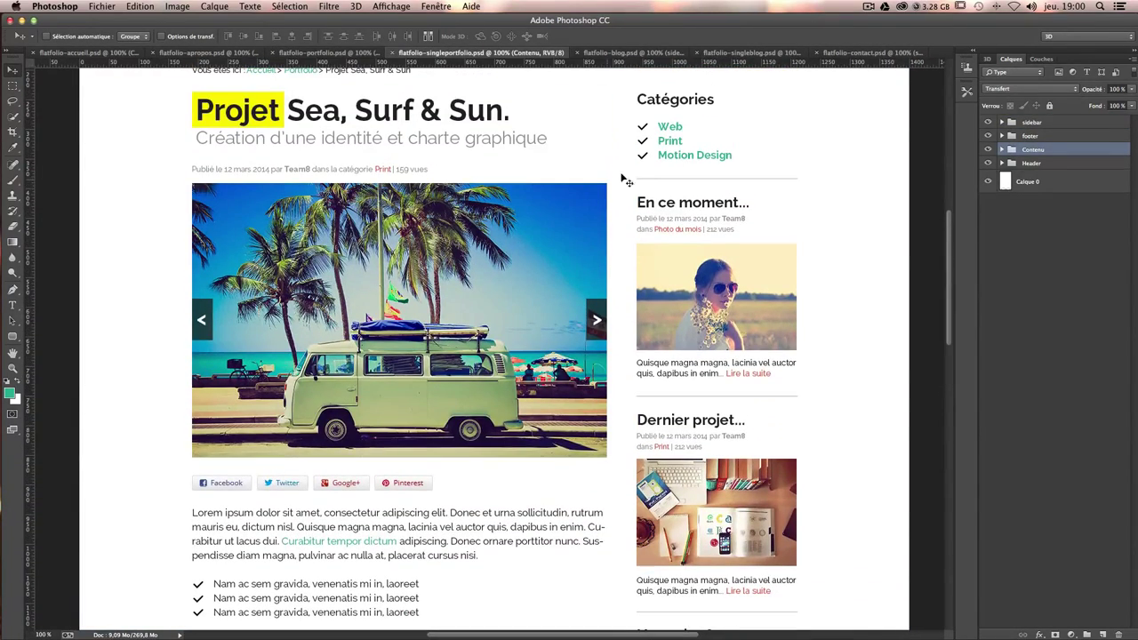
Return to flatfolio-singleblog.psd and scroll through the Photoshop un filtre vintage article.
left_click(754, 55)
scroll(680, 194, "down", 5)
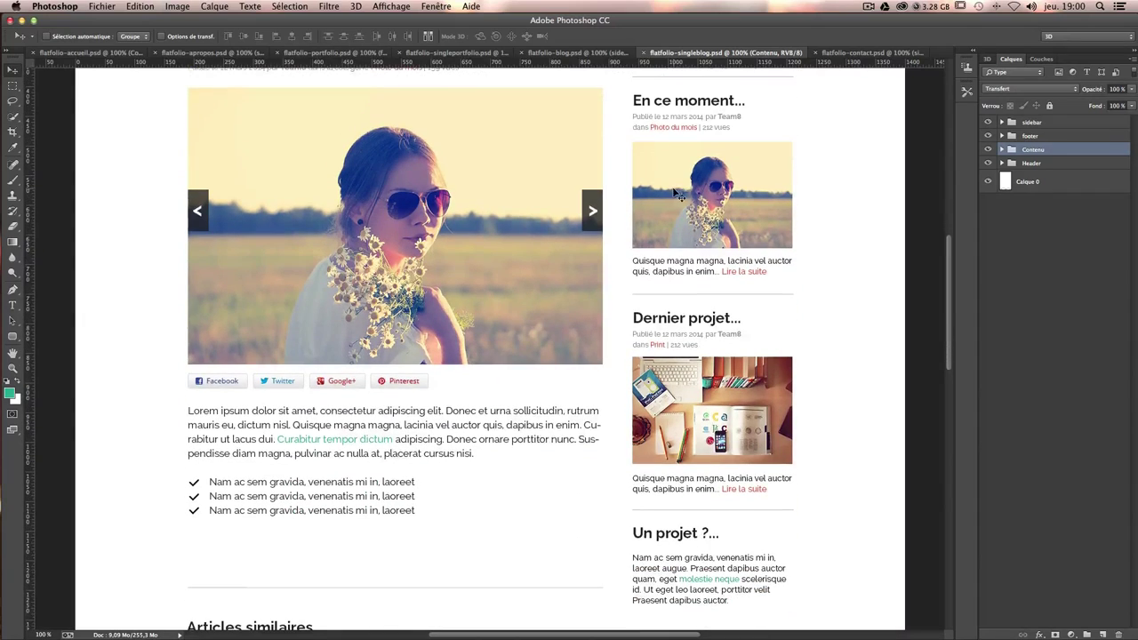
scroll(376, 391, "down", 5)
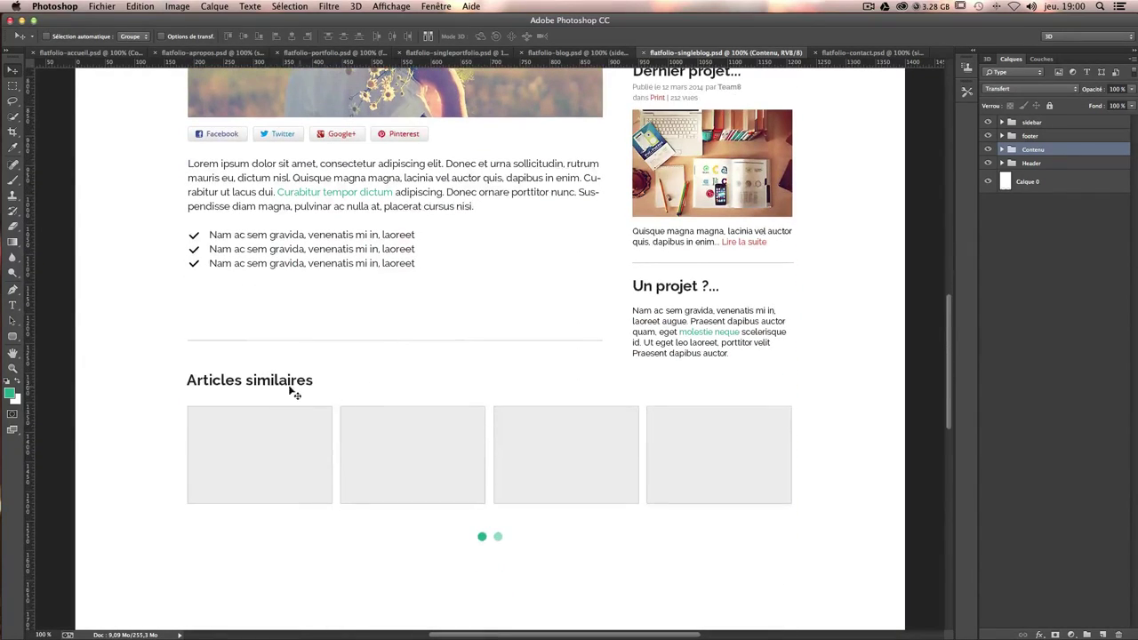
scroll(693, 447, "up", 5)
scroll(699, 448, "up", 5)
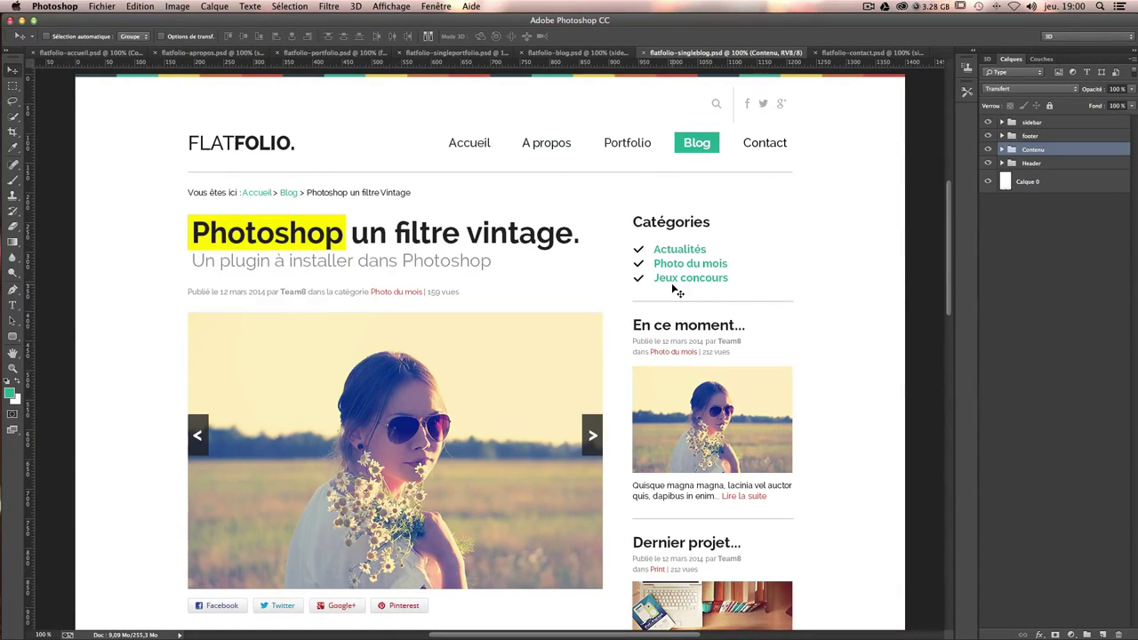
Switch to flatfolio-contact.psd and scroll past the contact form to the Nous trouver map.
left_click(840, 55)
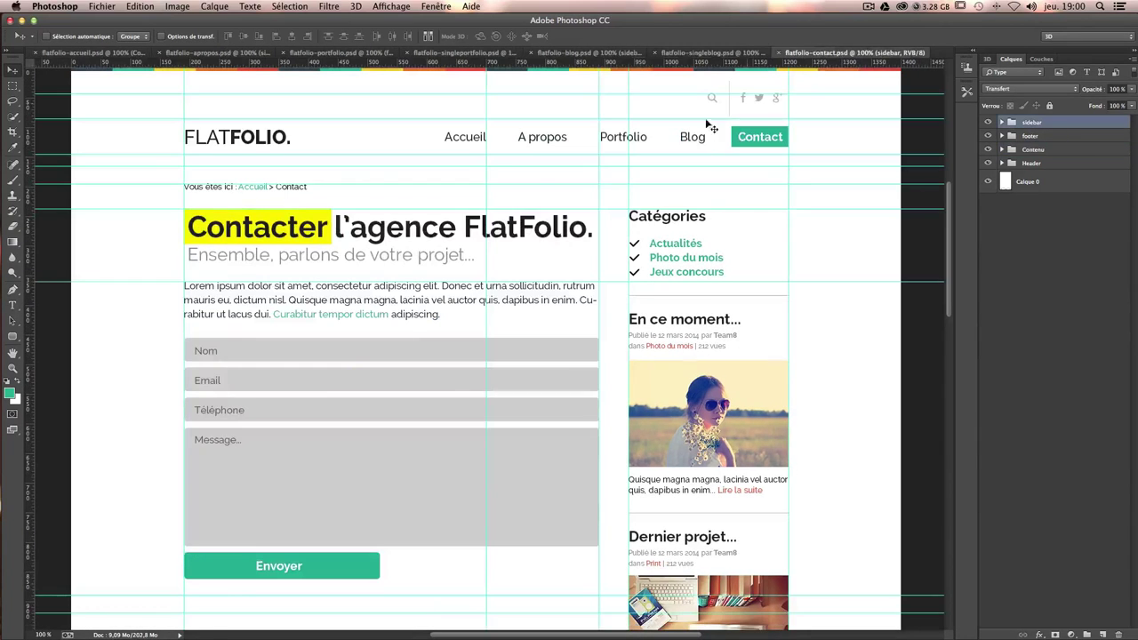
scroll(584, 330, "down", 1)
scroll(578, 331, "down", 2)
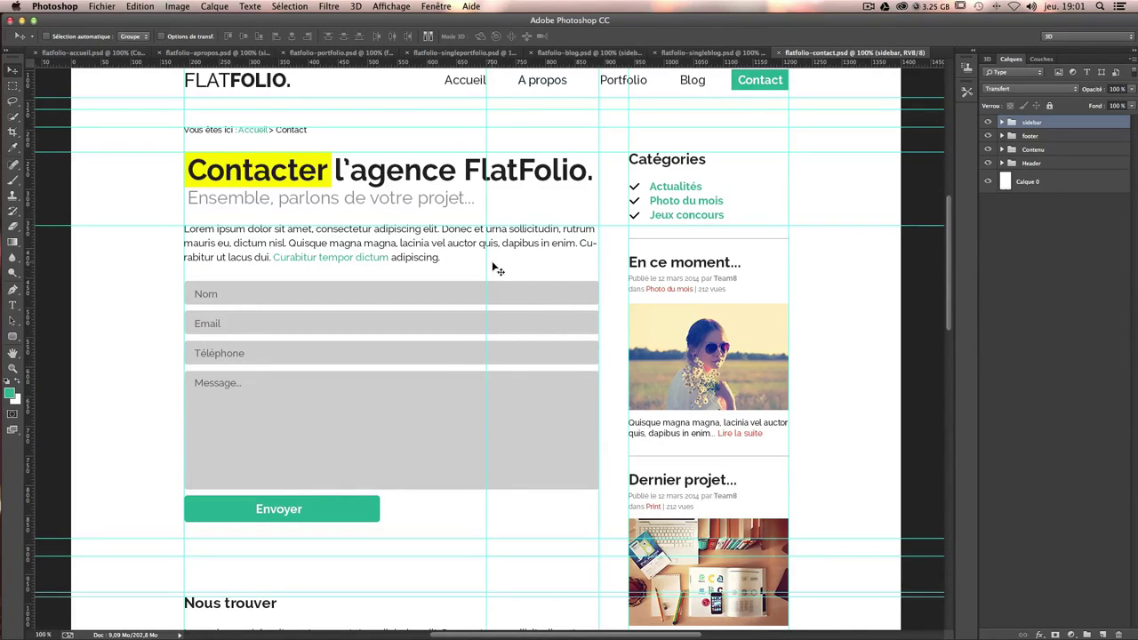
scroll(522, 302, "down", 5)
scroll(523, 302, "down", 3)
scroll(524, 303, "down", 5)
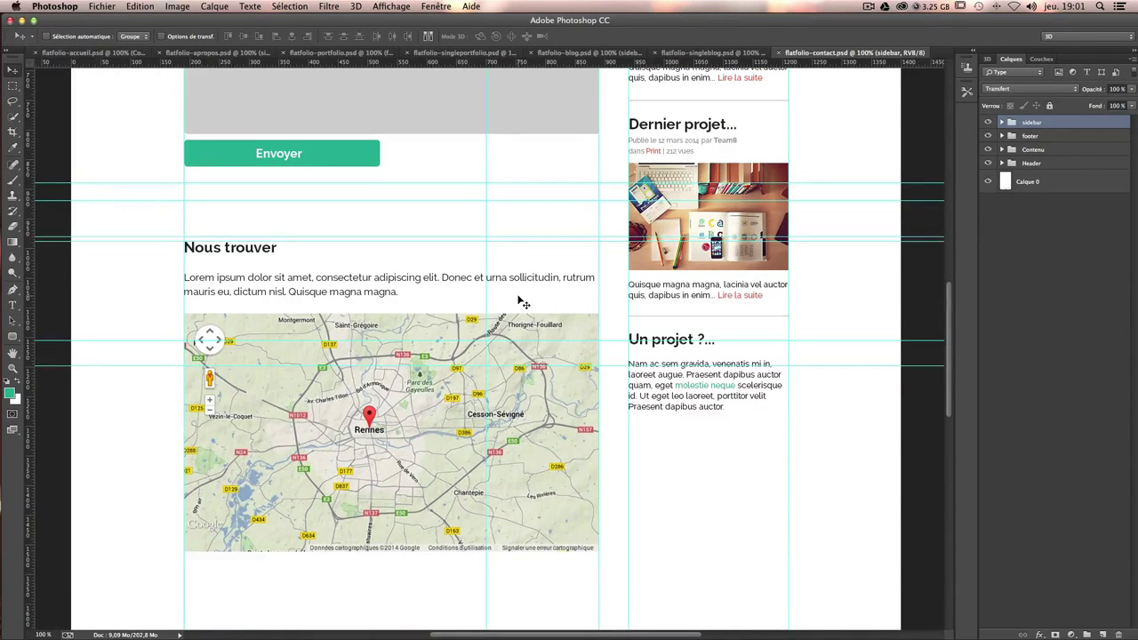
Scroll back up to the contact form, then down to the map again.
scroll(524, 303, "up", 5)
scroll(522, 310, "up", 4)
scroll(522, 311, "up", 2)
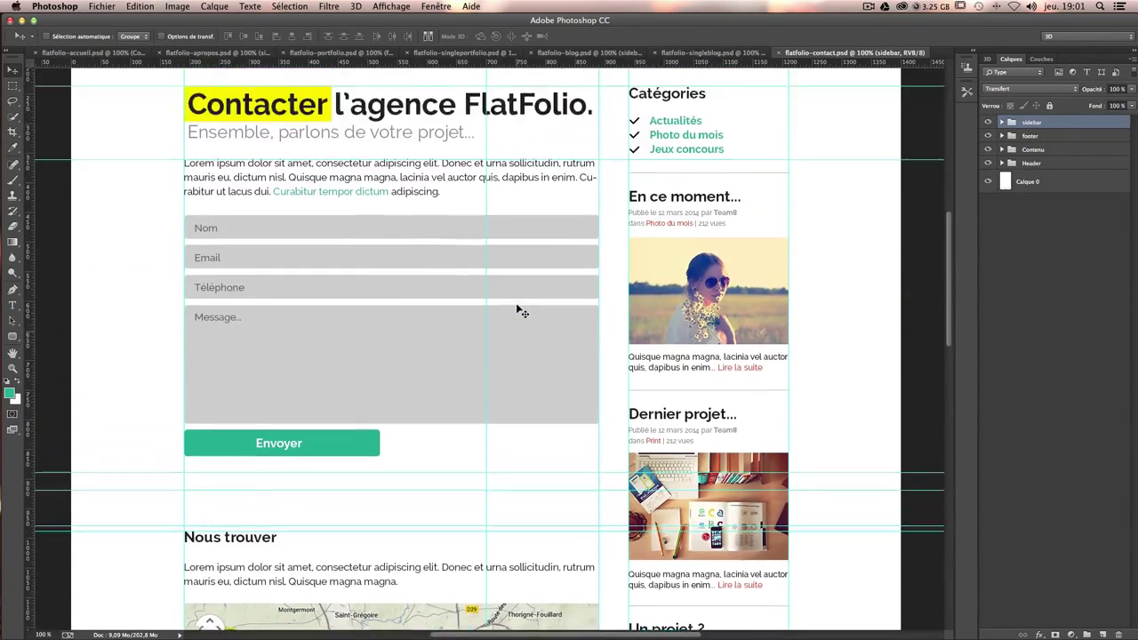
scroll(521, 311, "up", 2)
scroll(522, 312, "up", 2)
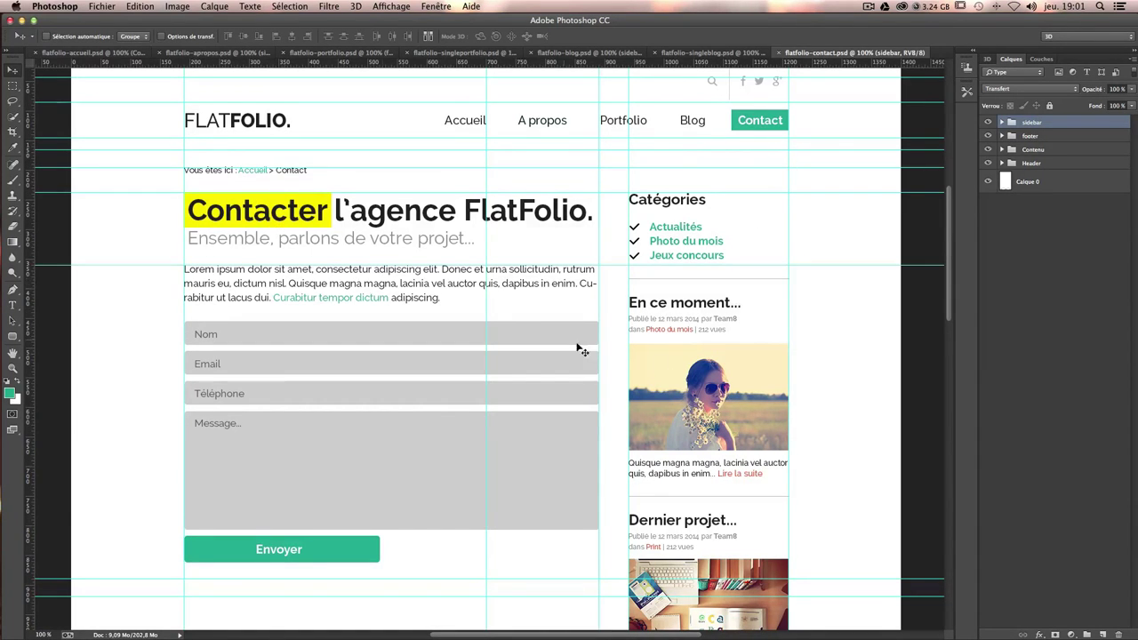
scroll(753, 398, "down", 2)
scroll(749, 396, "down", 3)
scroll(751, 398, "down", 1)
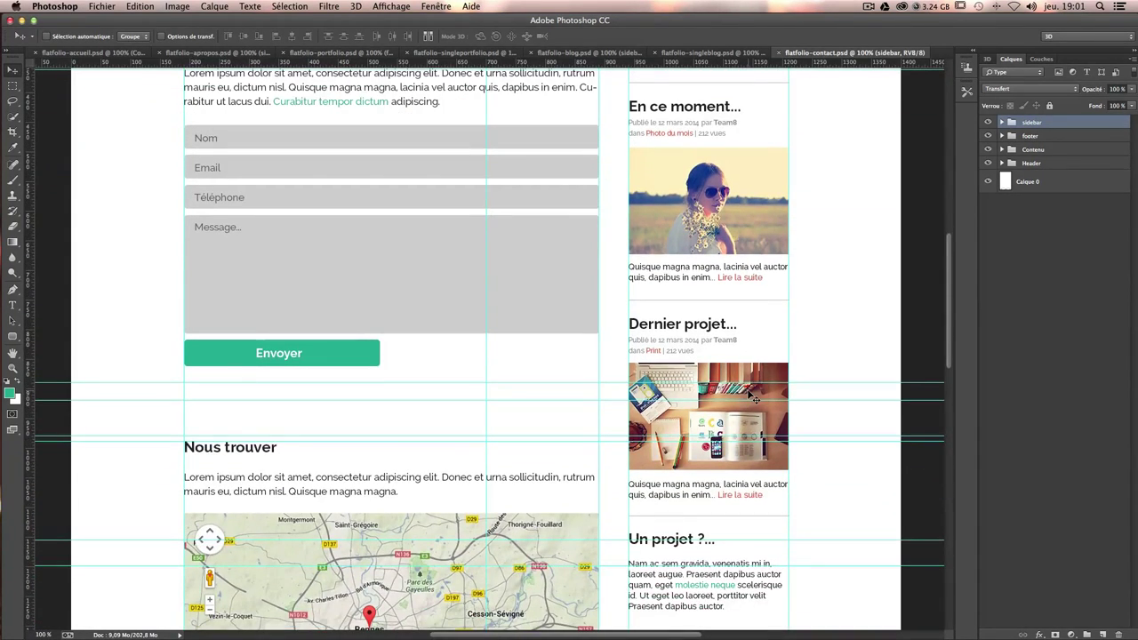